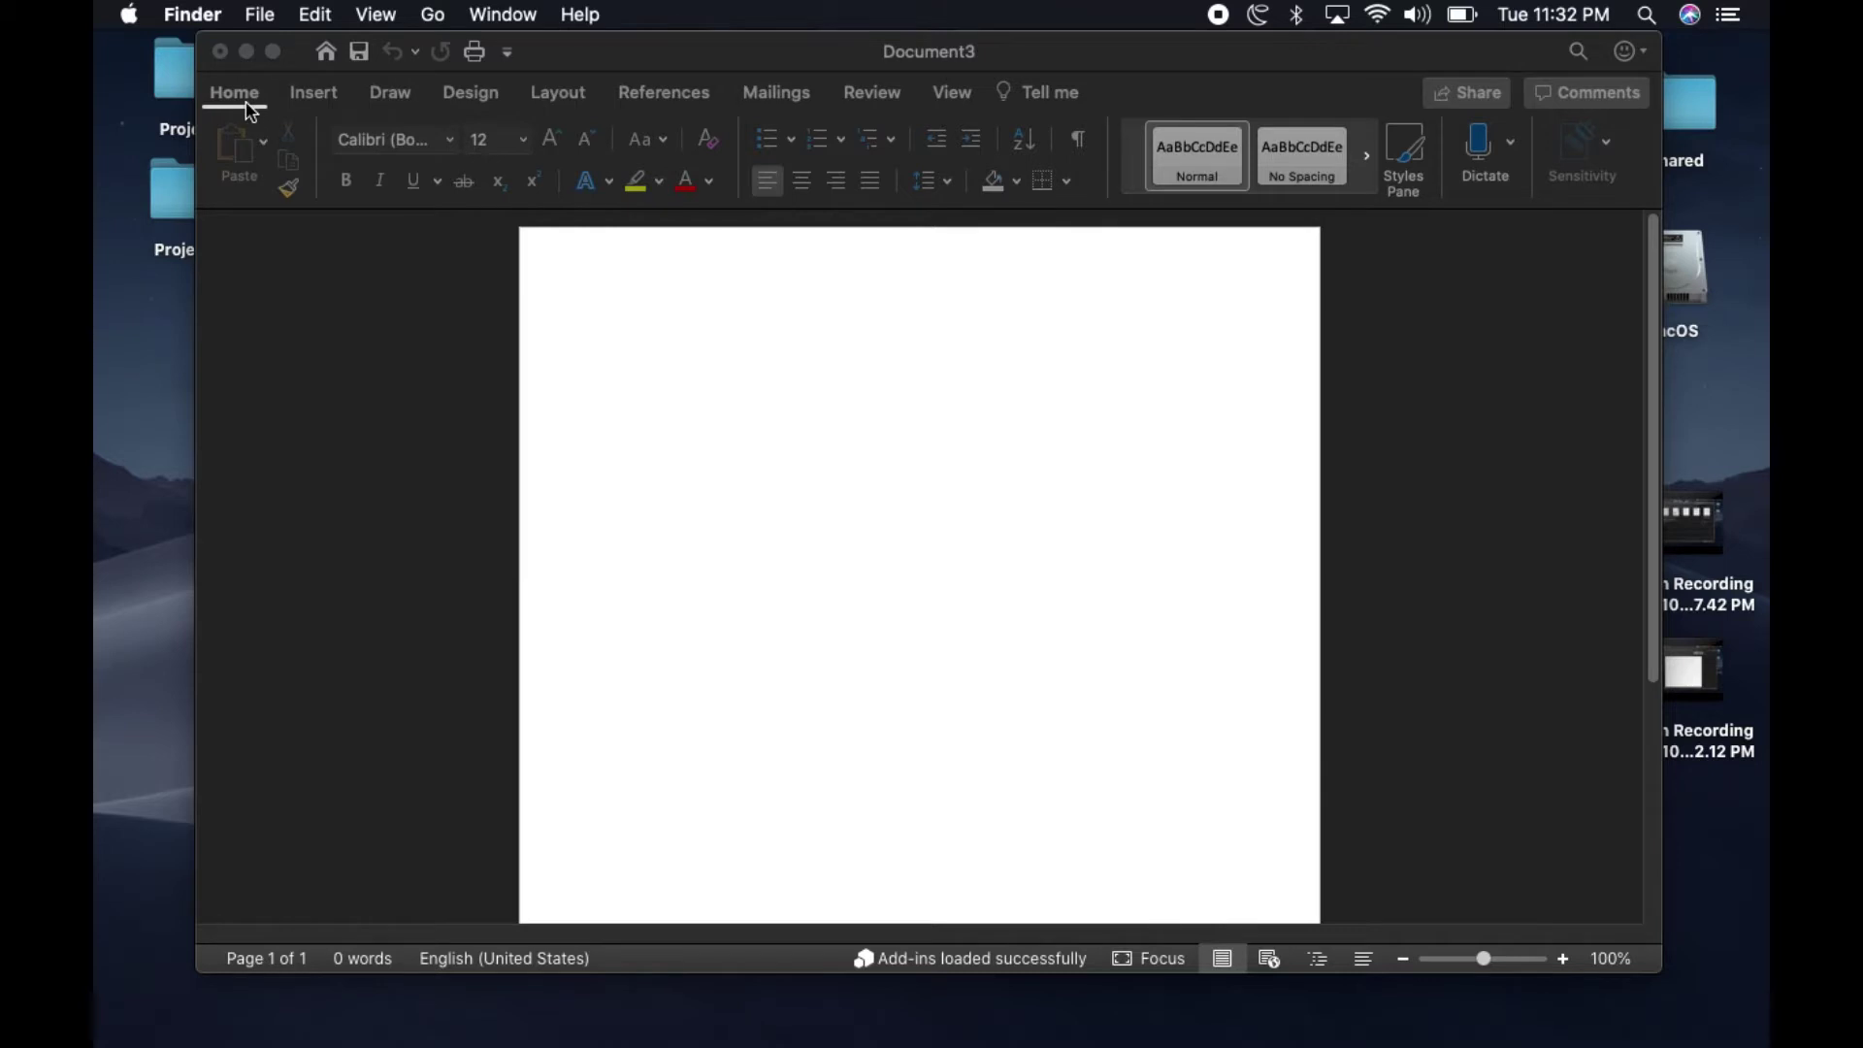
- Open the Office add-in store from Insert > Add-ins > Get Add-ins
left_click(308, 93)
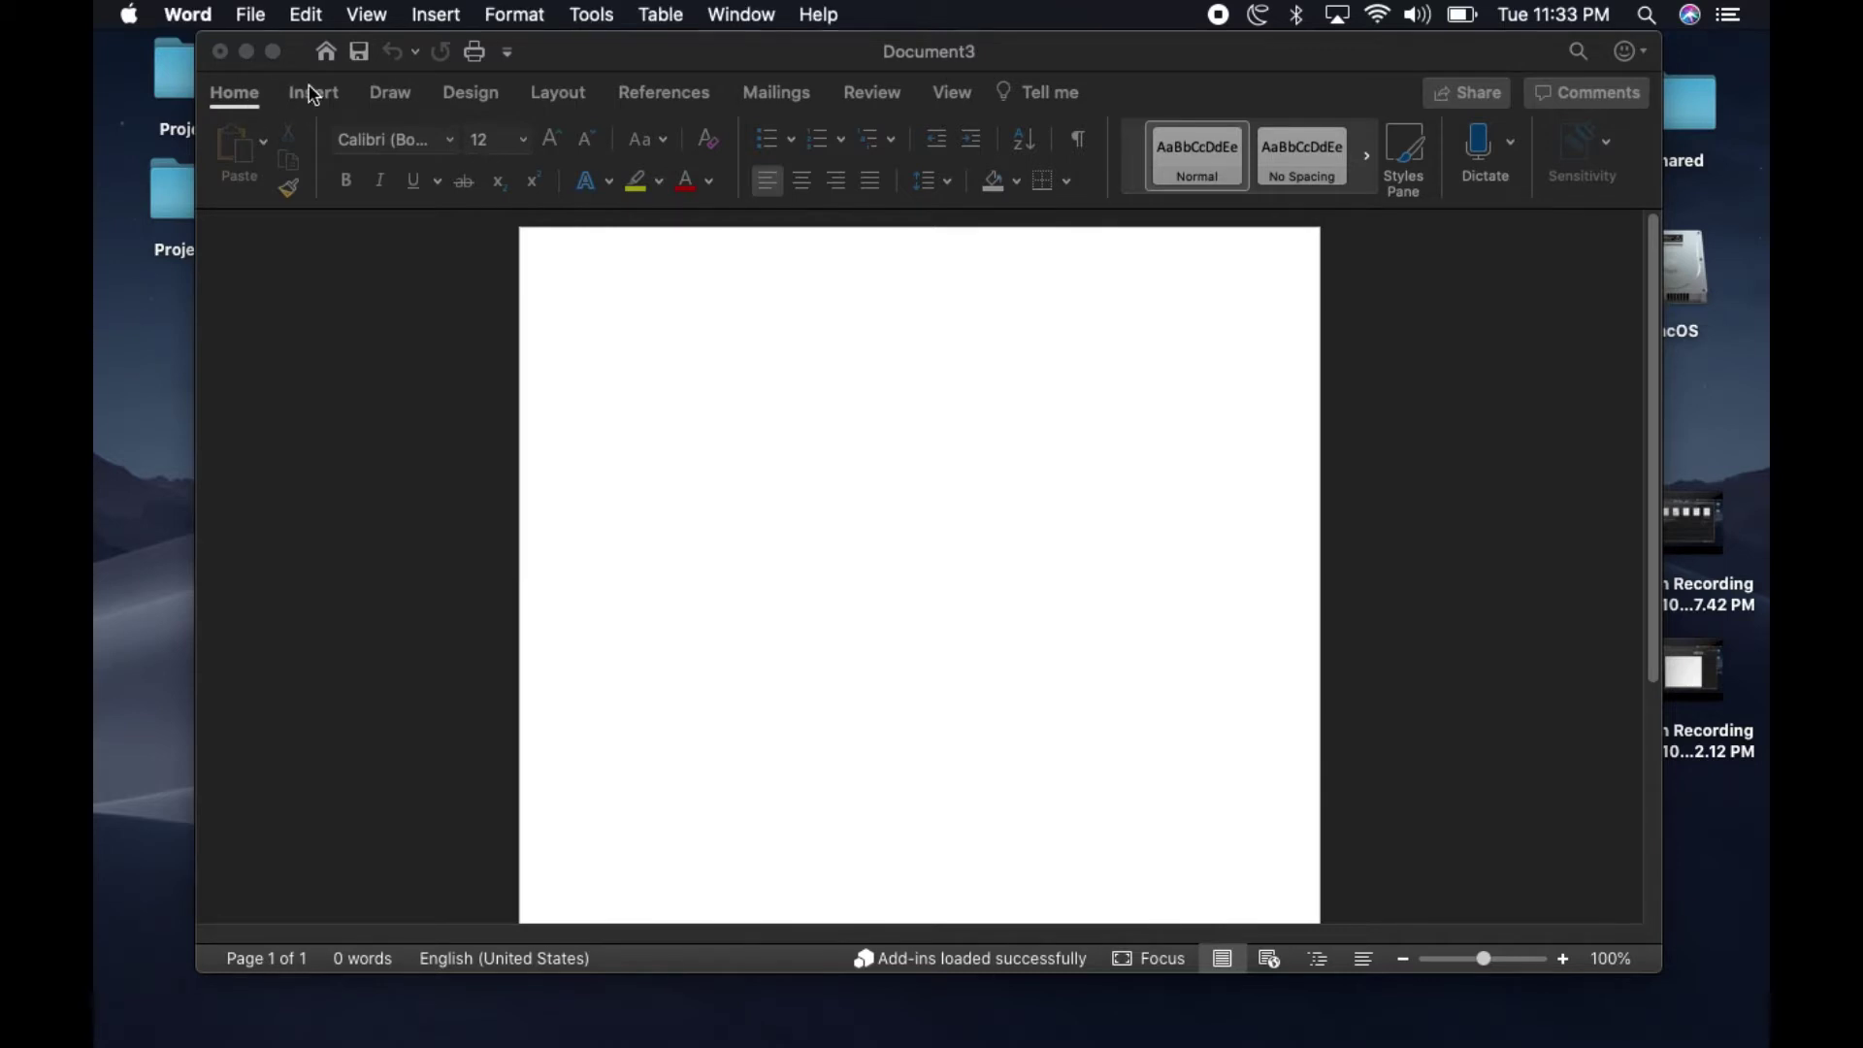
left_click(312, 93)
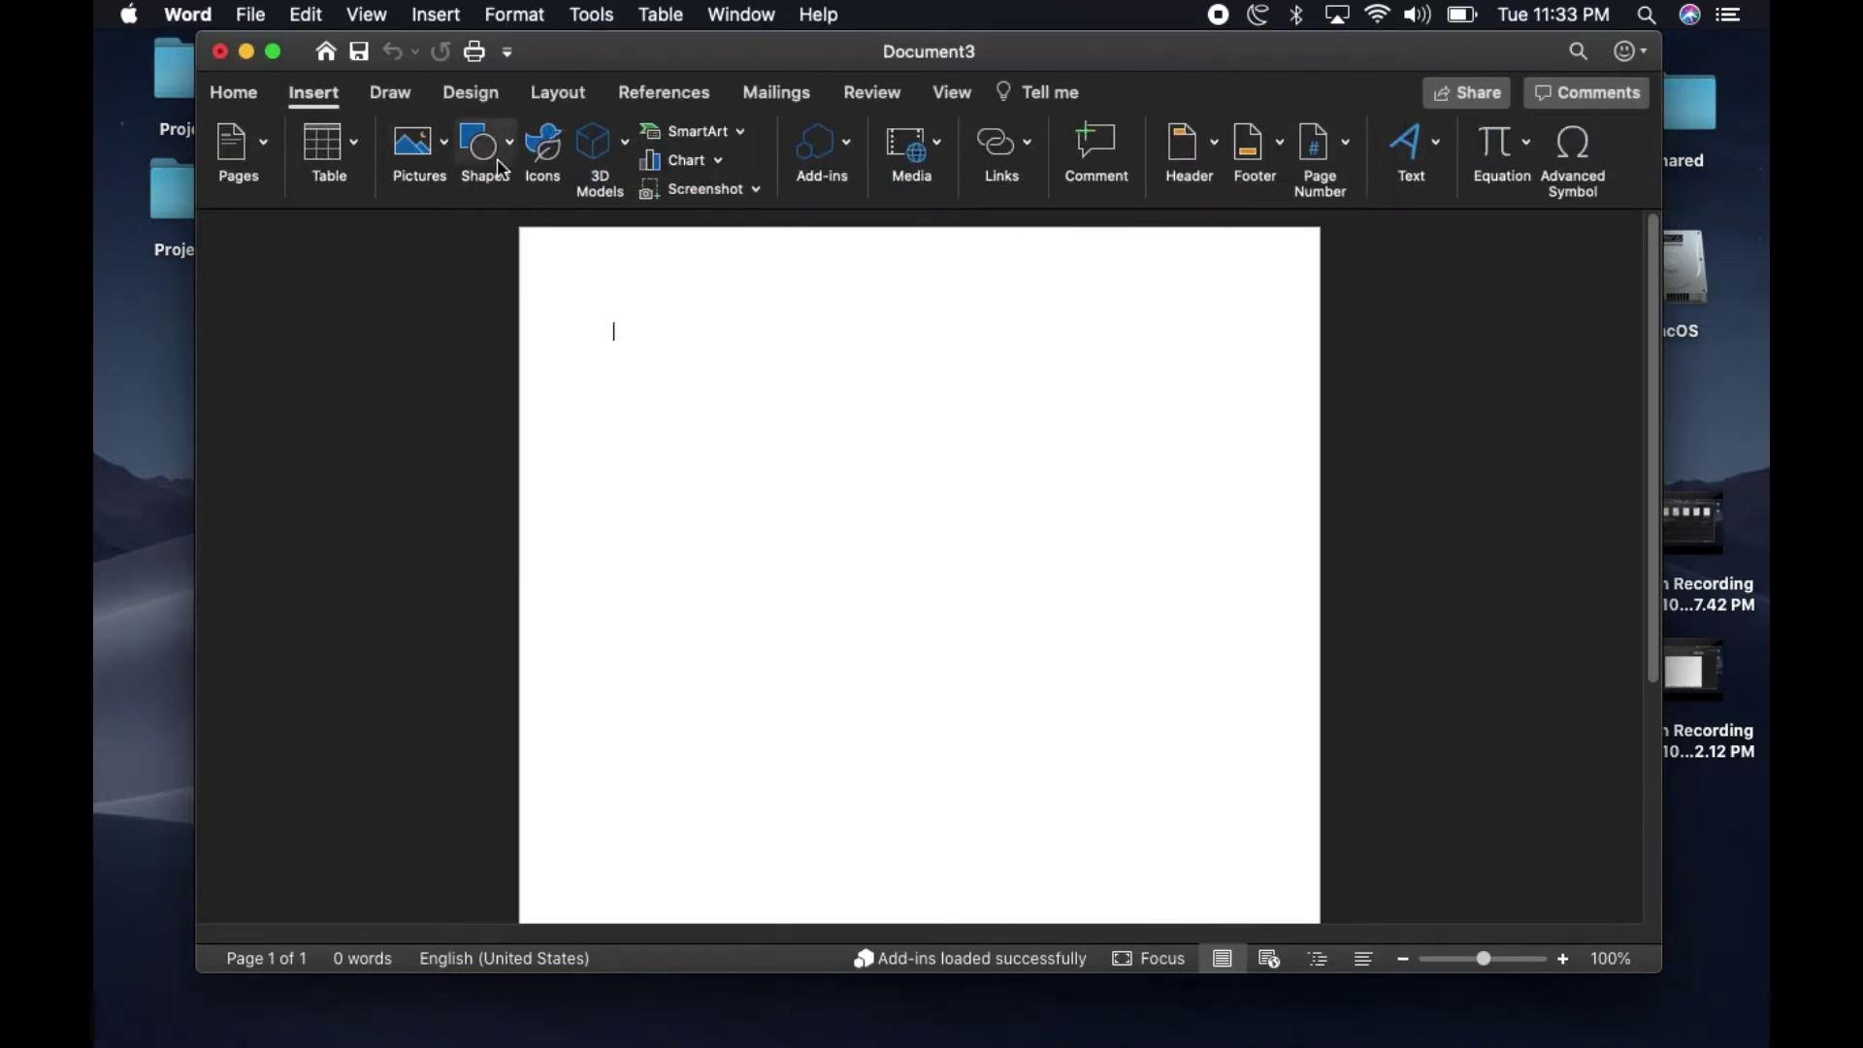
left_click(835, 173)
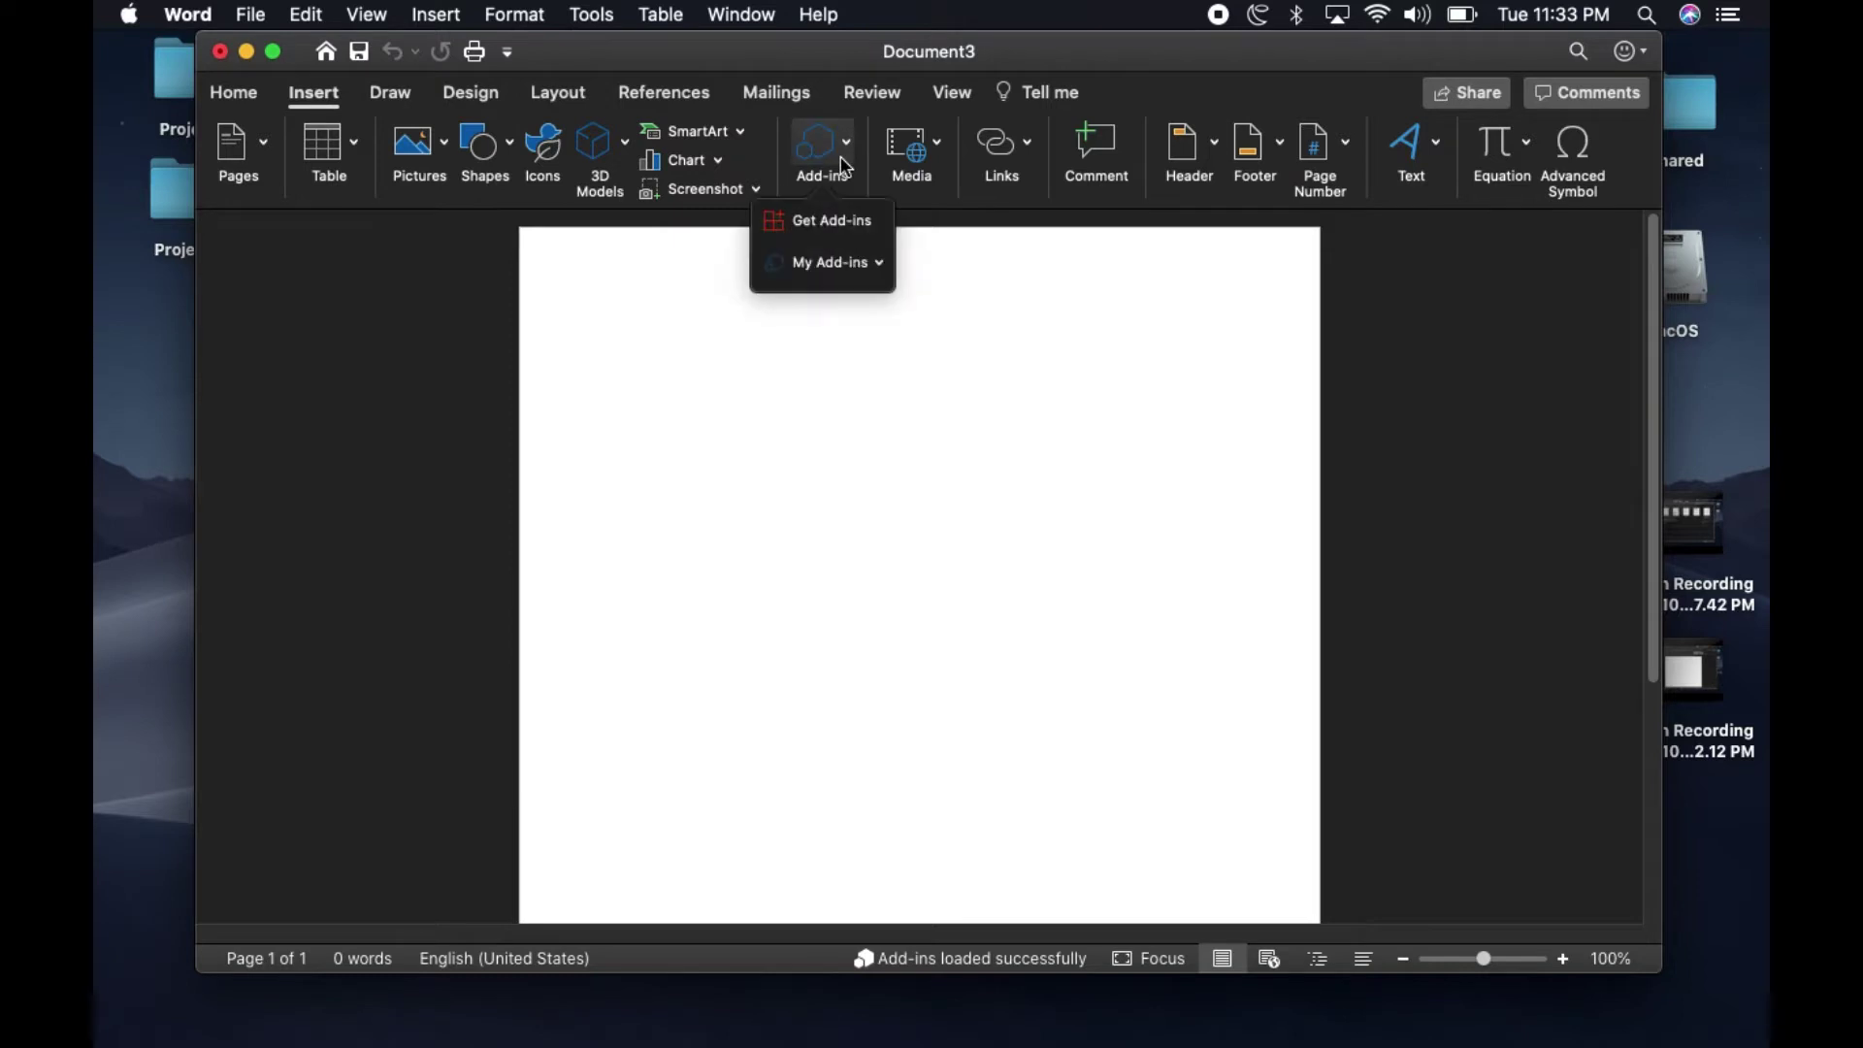
left_click(820, 221)
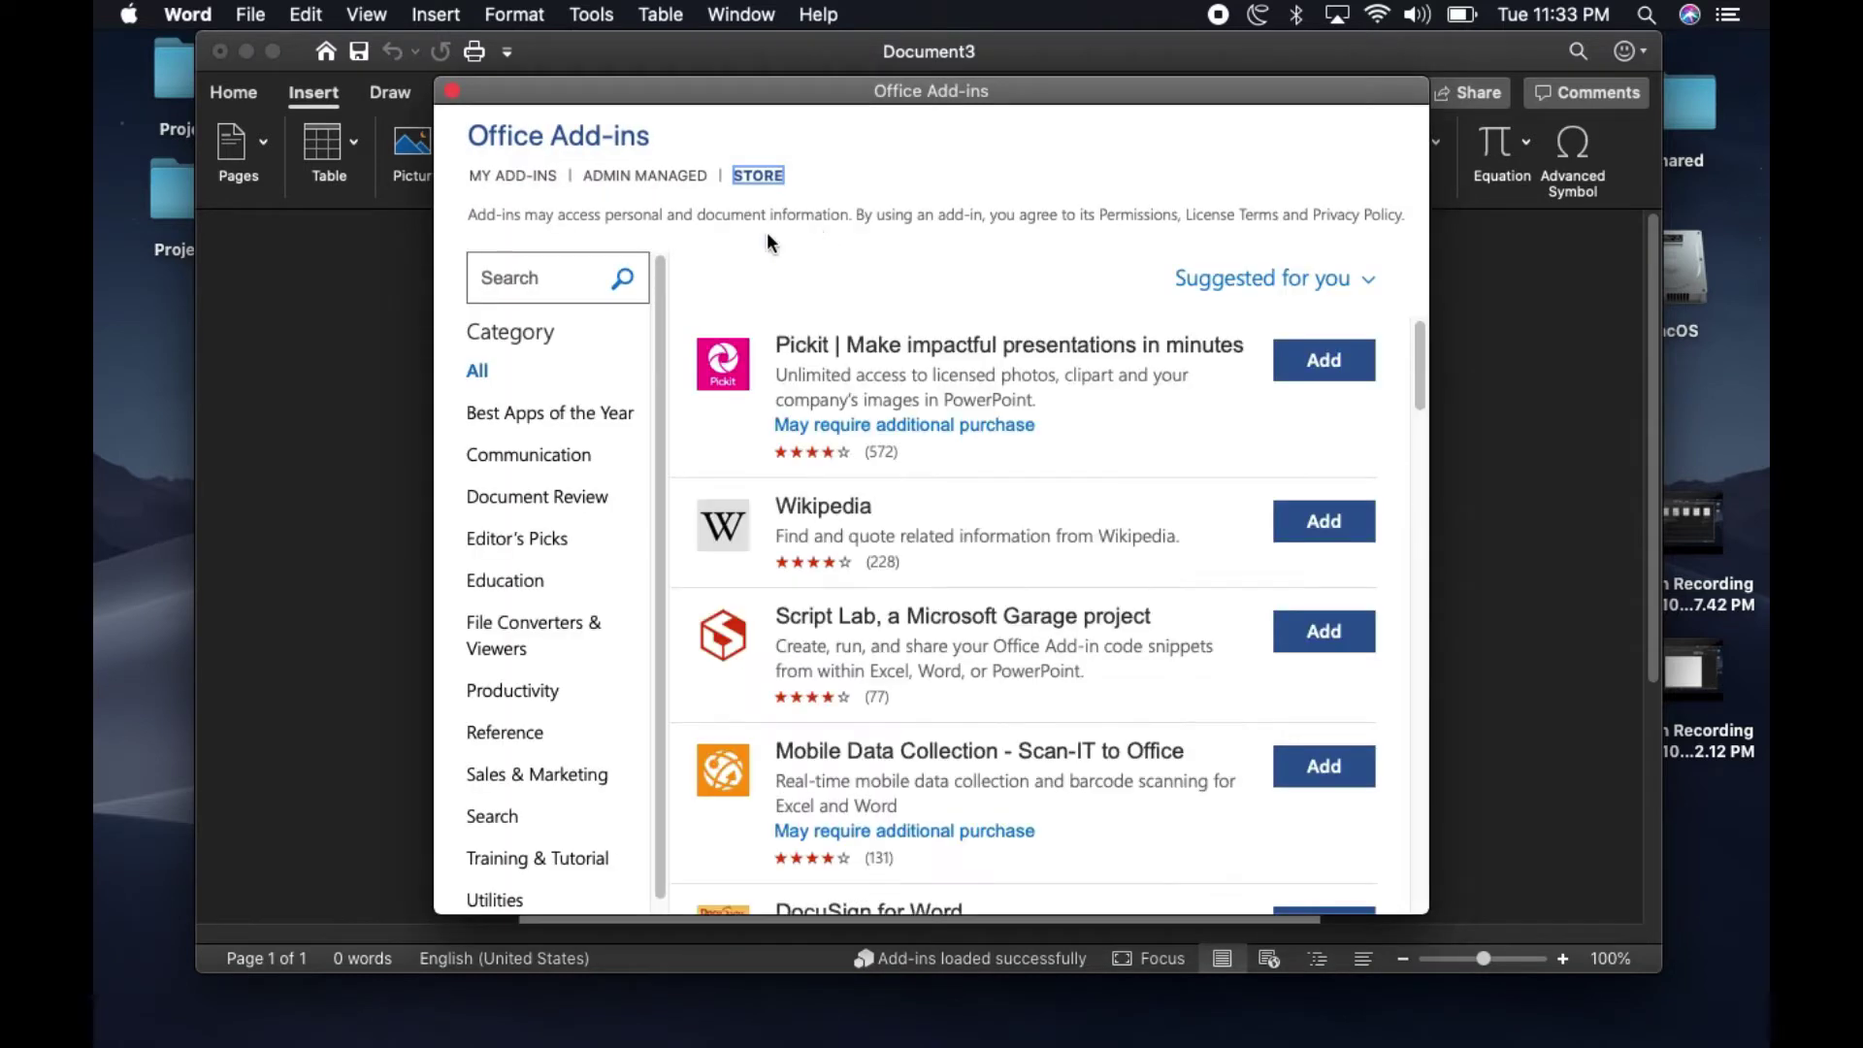
- Search the store for 'grammarly' and add Grammarly for Microsoft Word, accepting its license terms
left_click(540, 284)
type("grammarly")
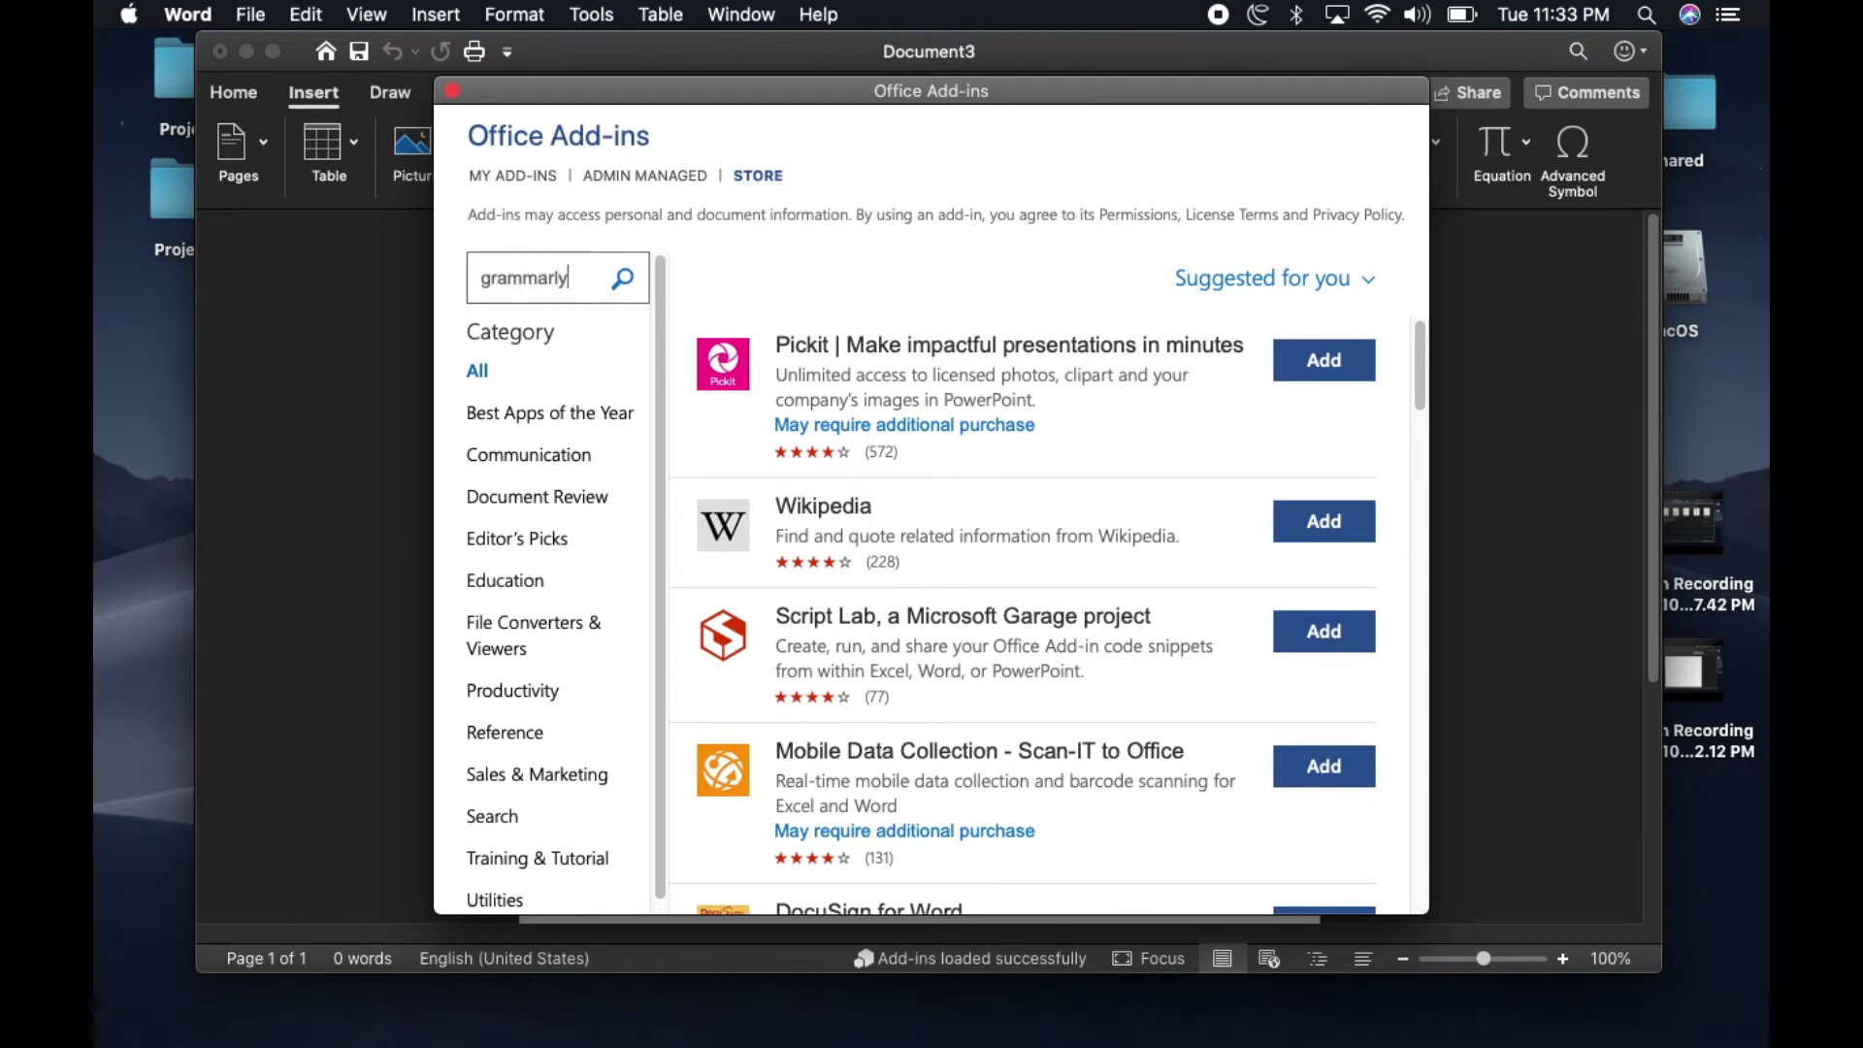
key("Return")
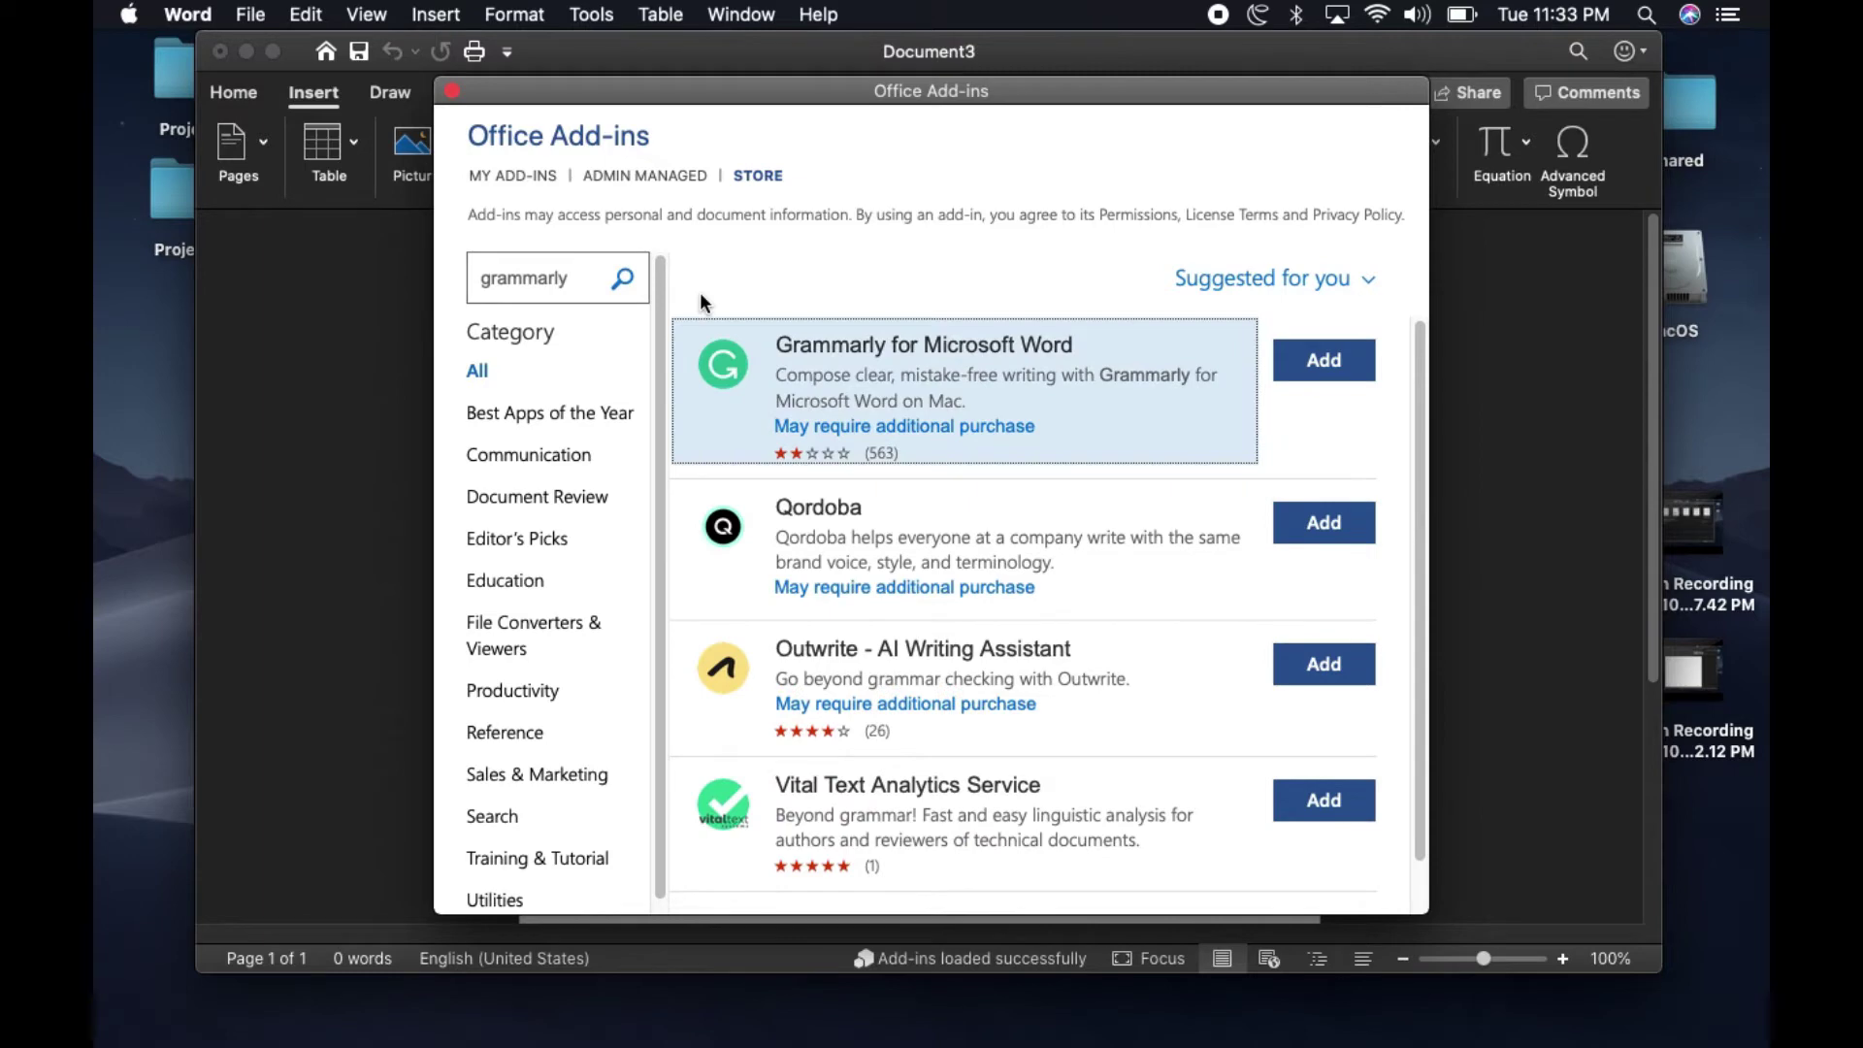
left_click(1320, 380)
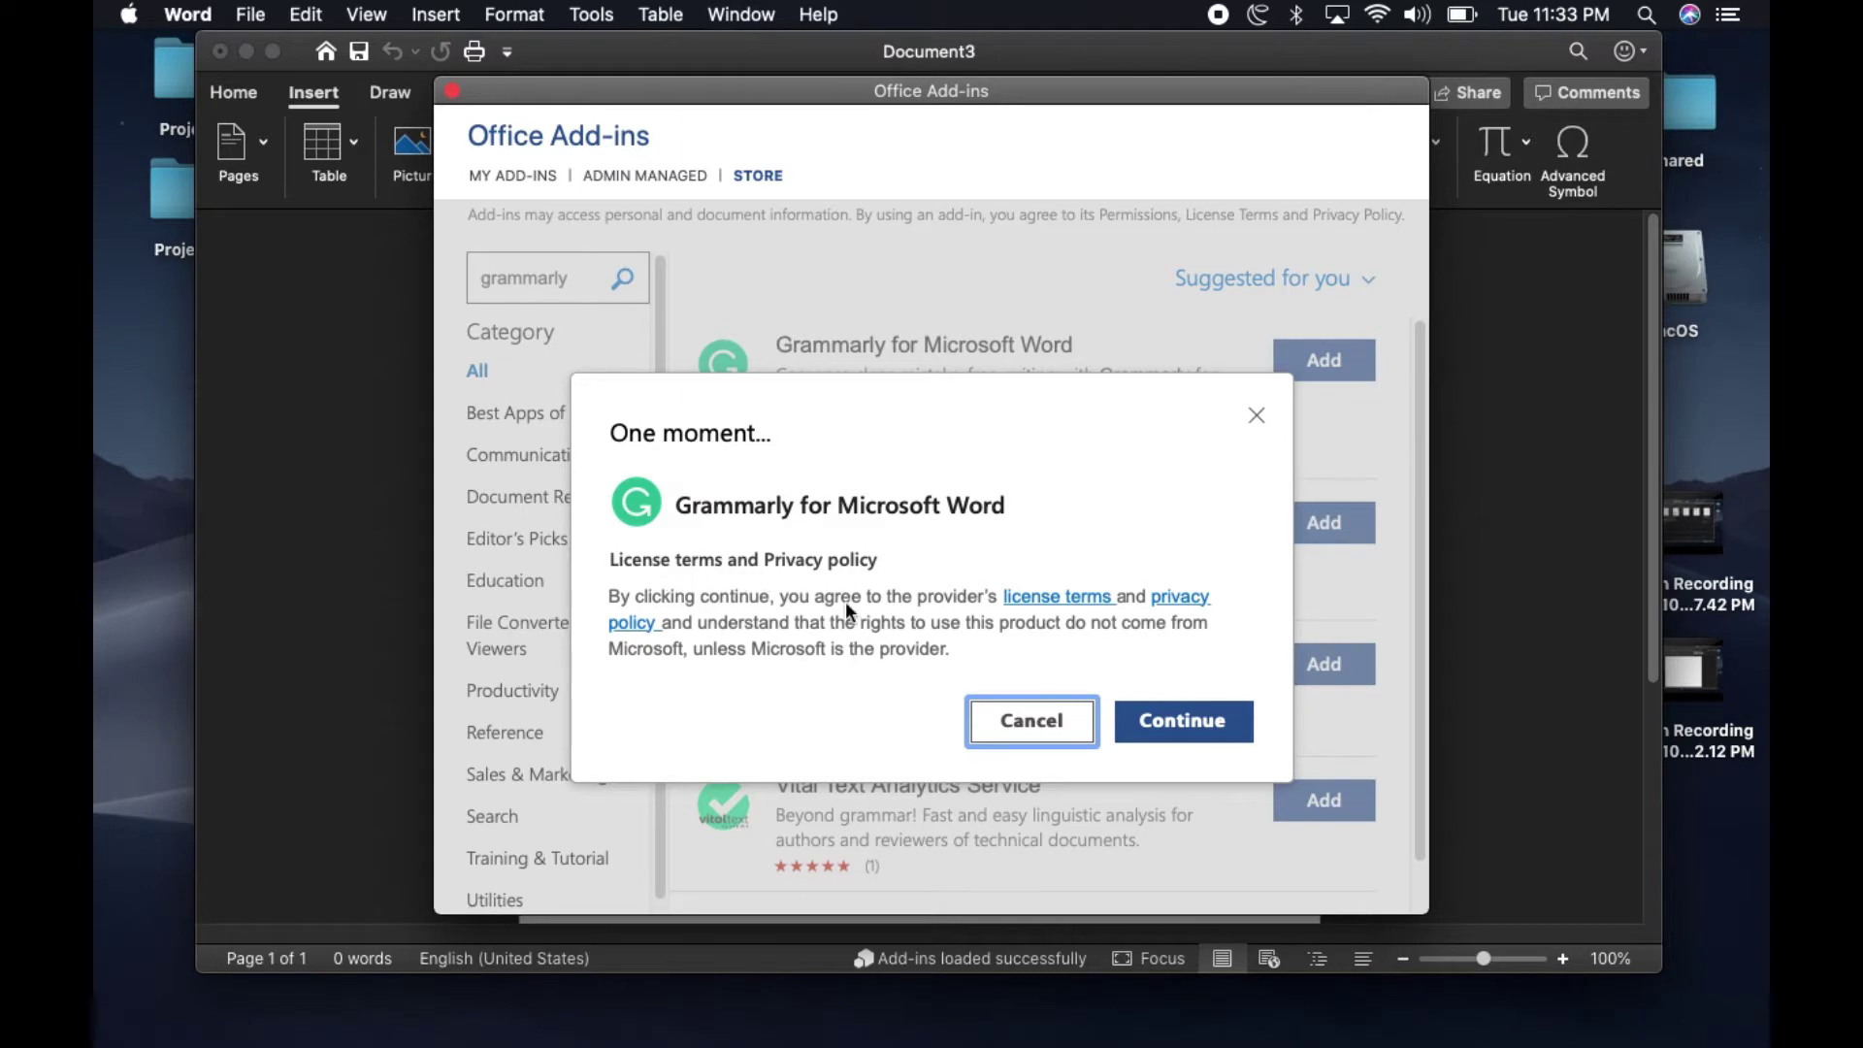
left_click(1154, 720)
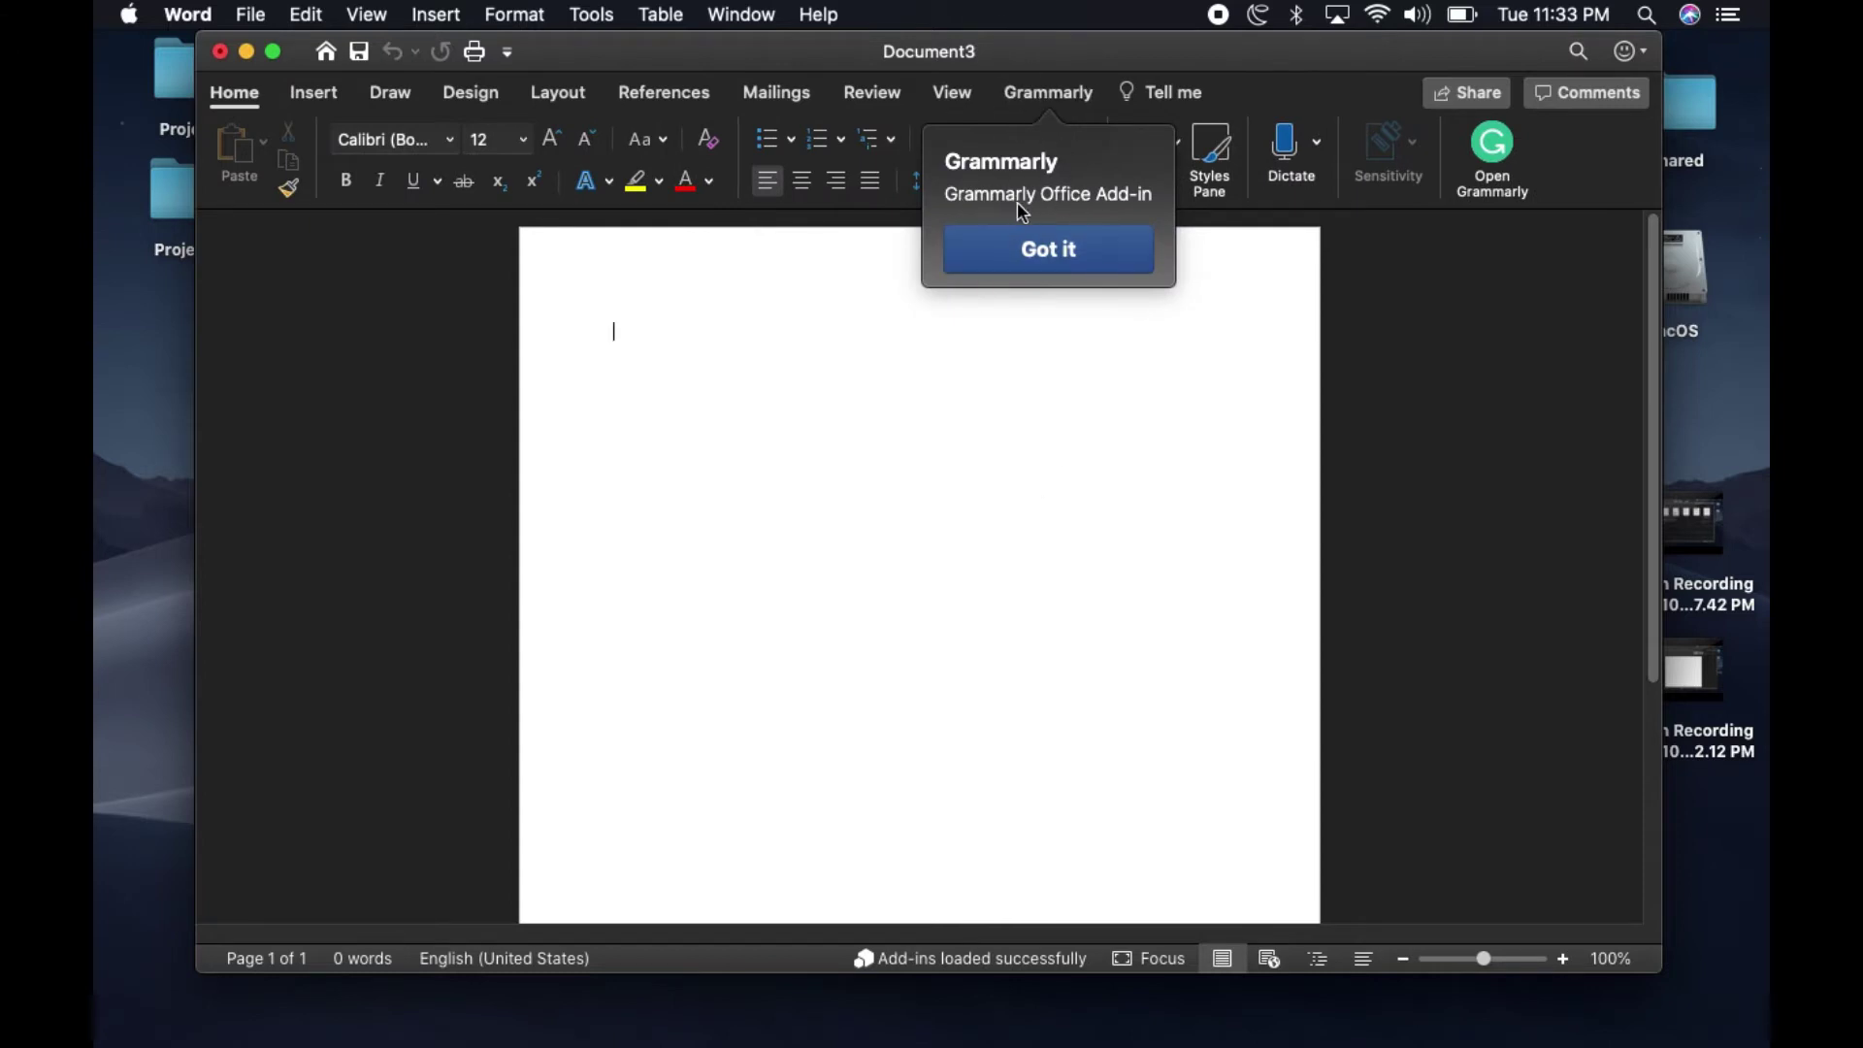
- Dismiss the Grammarly add-in notice and open the Grammarly panel
left_click(1025, 258)
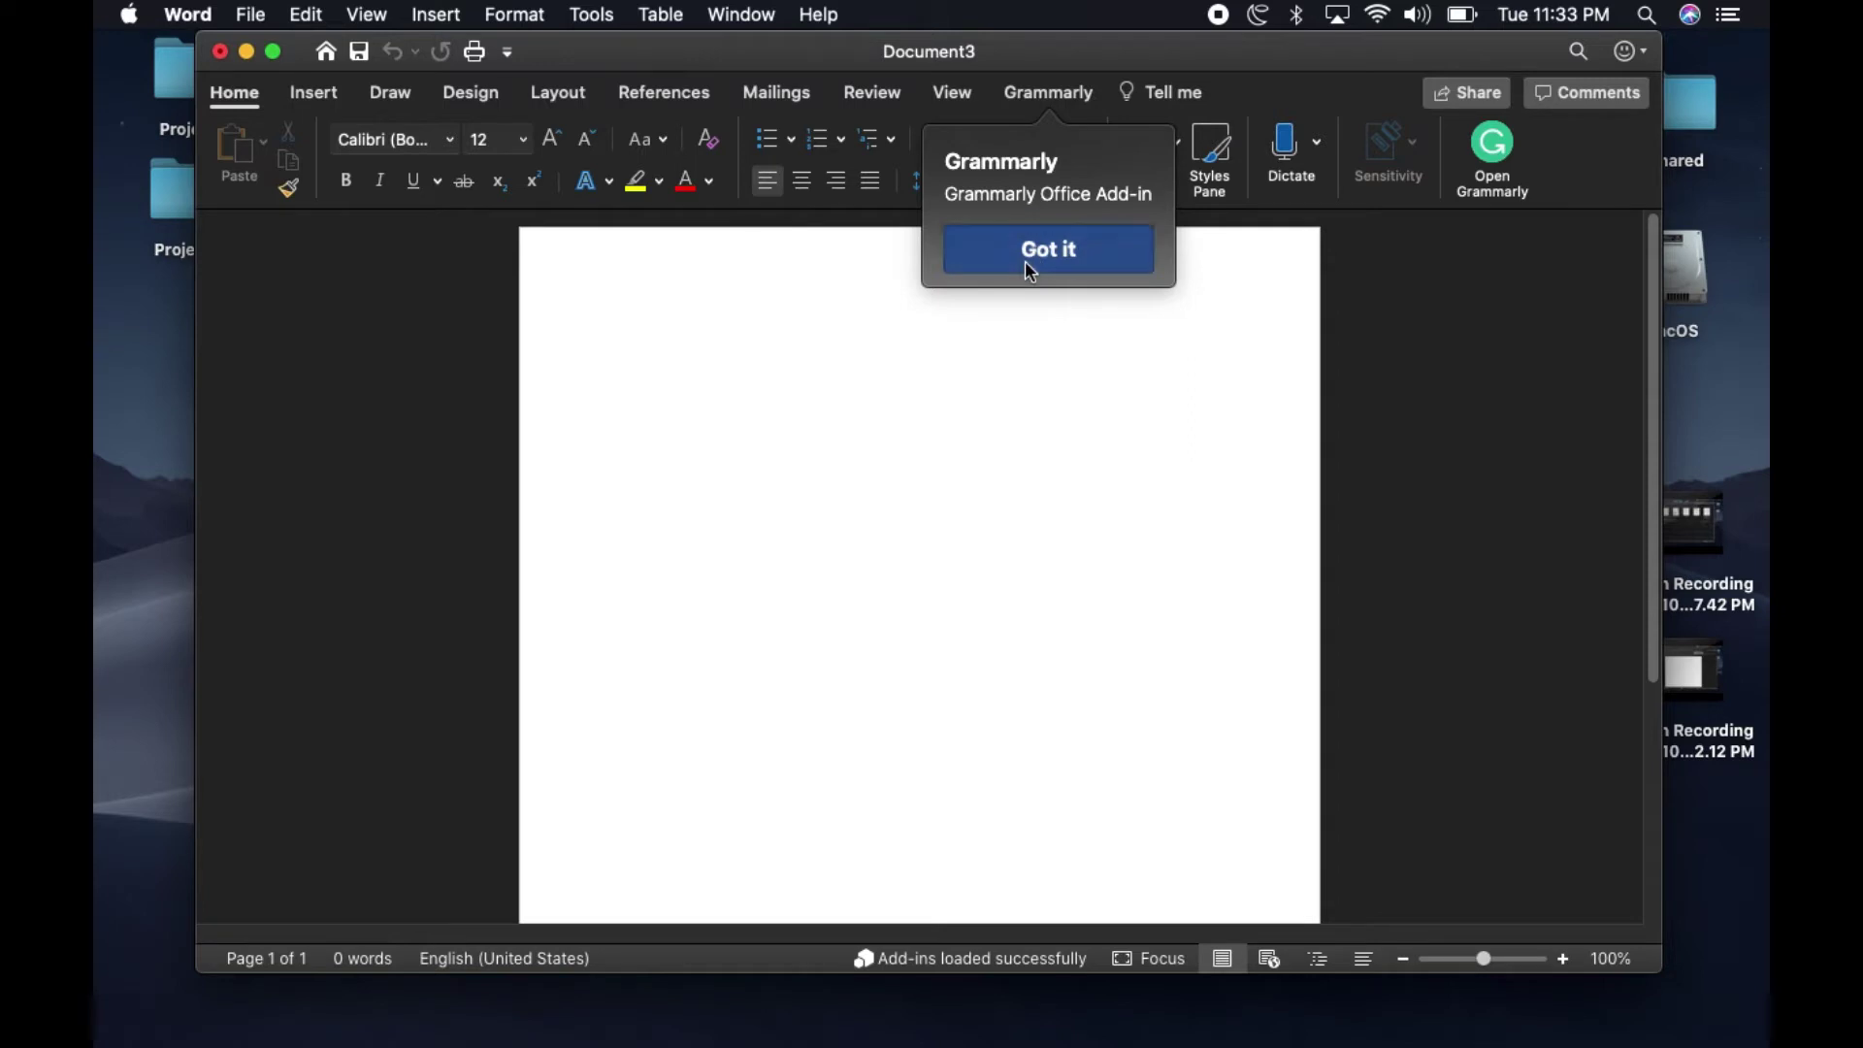
left_click(1494, 143)
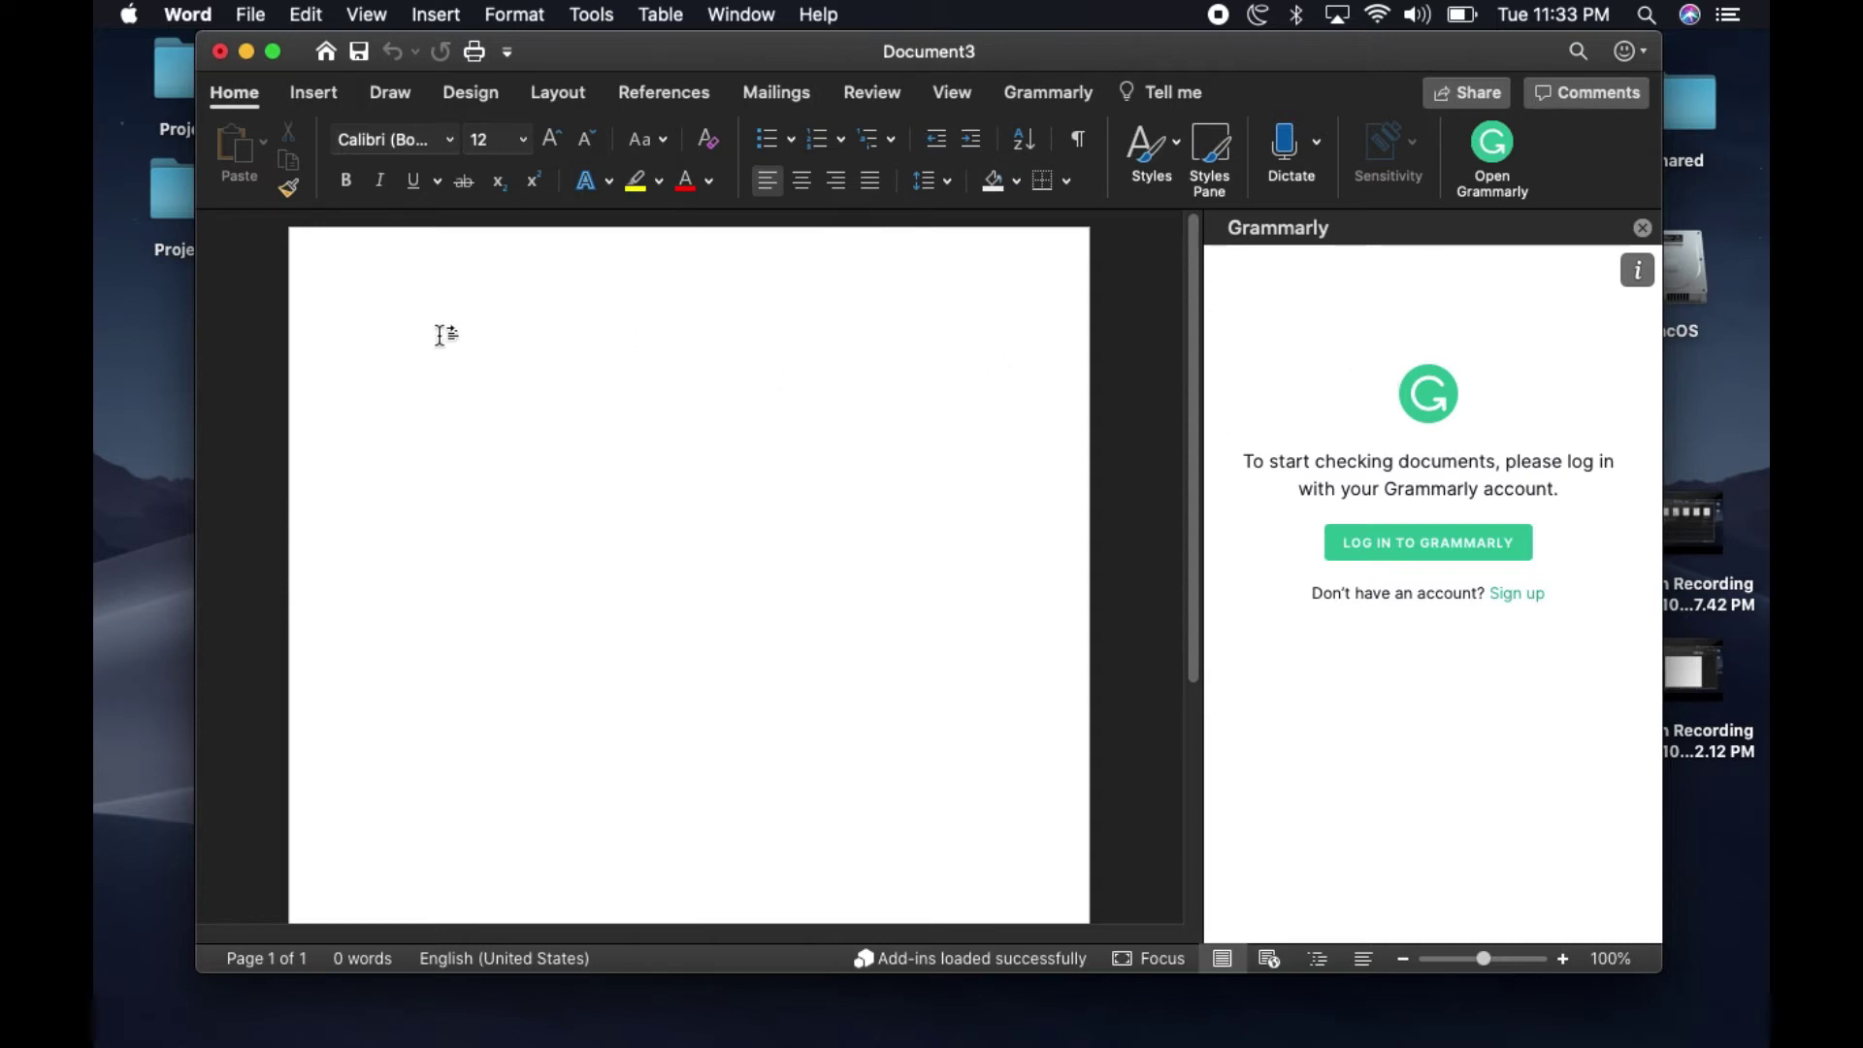
- Bring up Word's gallery of templates and recent documents
left_click(328, 51)
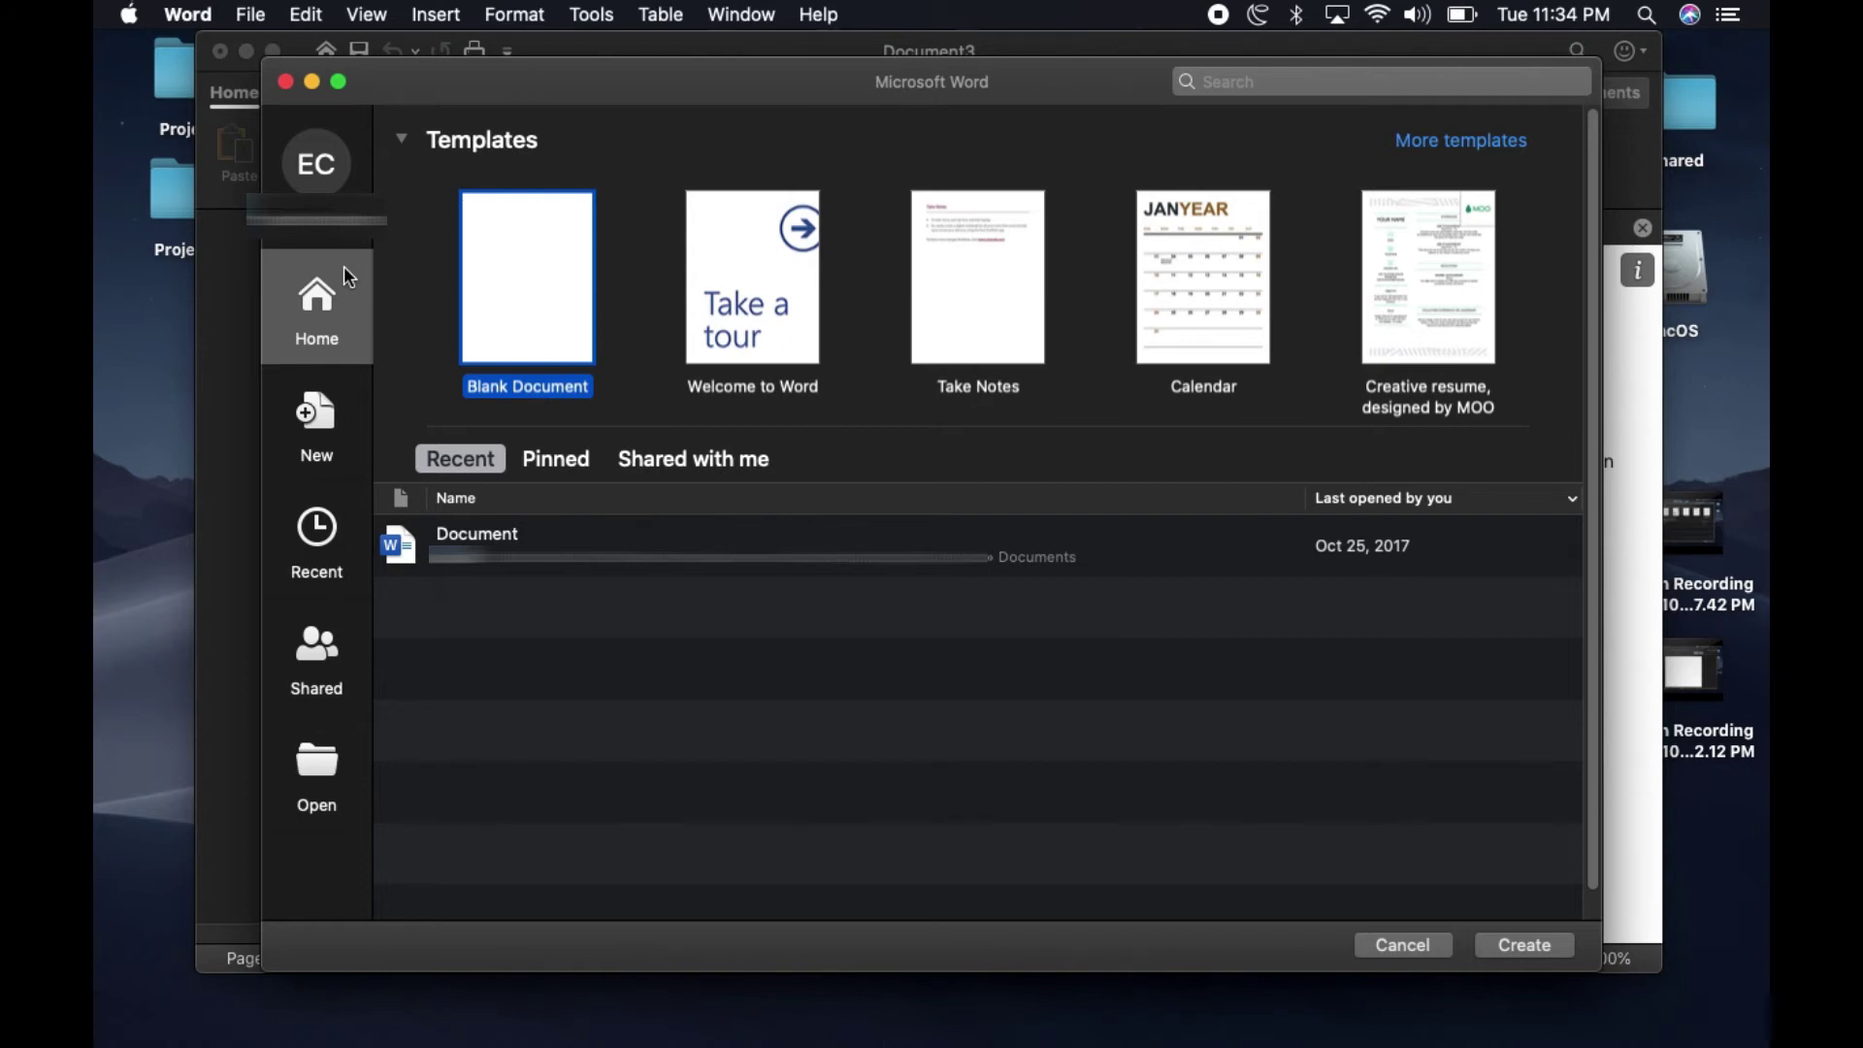
- Open and close the account options, then reopen the templates and recent documents gallery
left_click(317, 187)
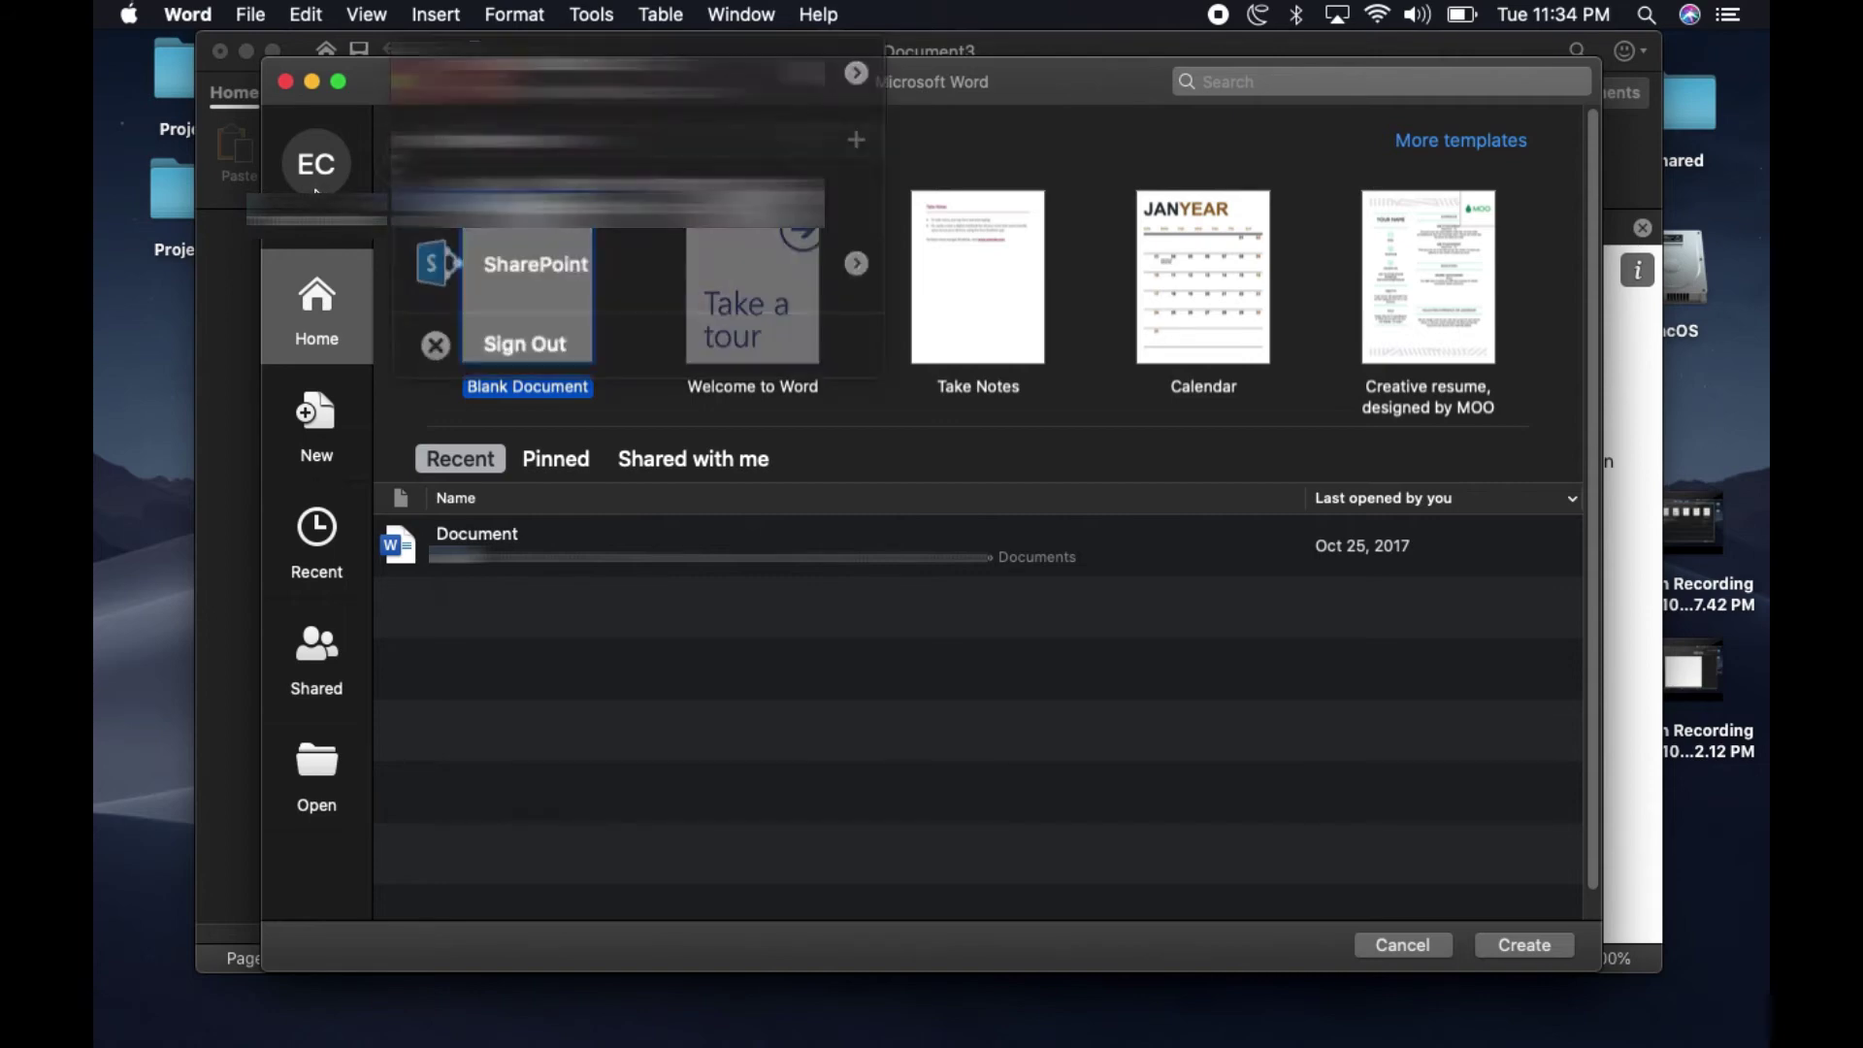
left_click(478, 539)
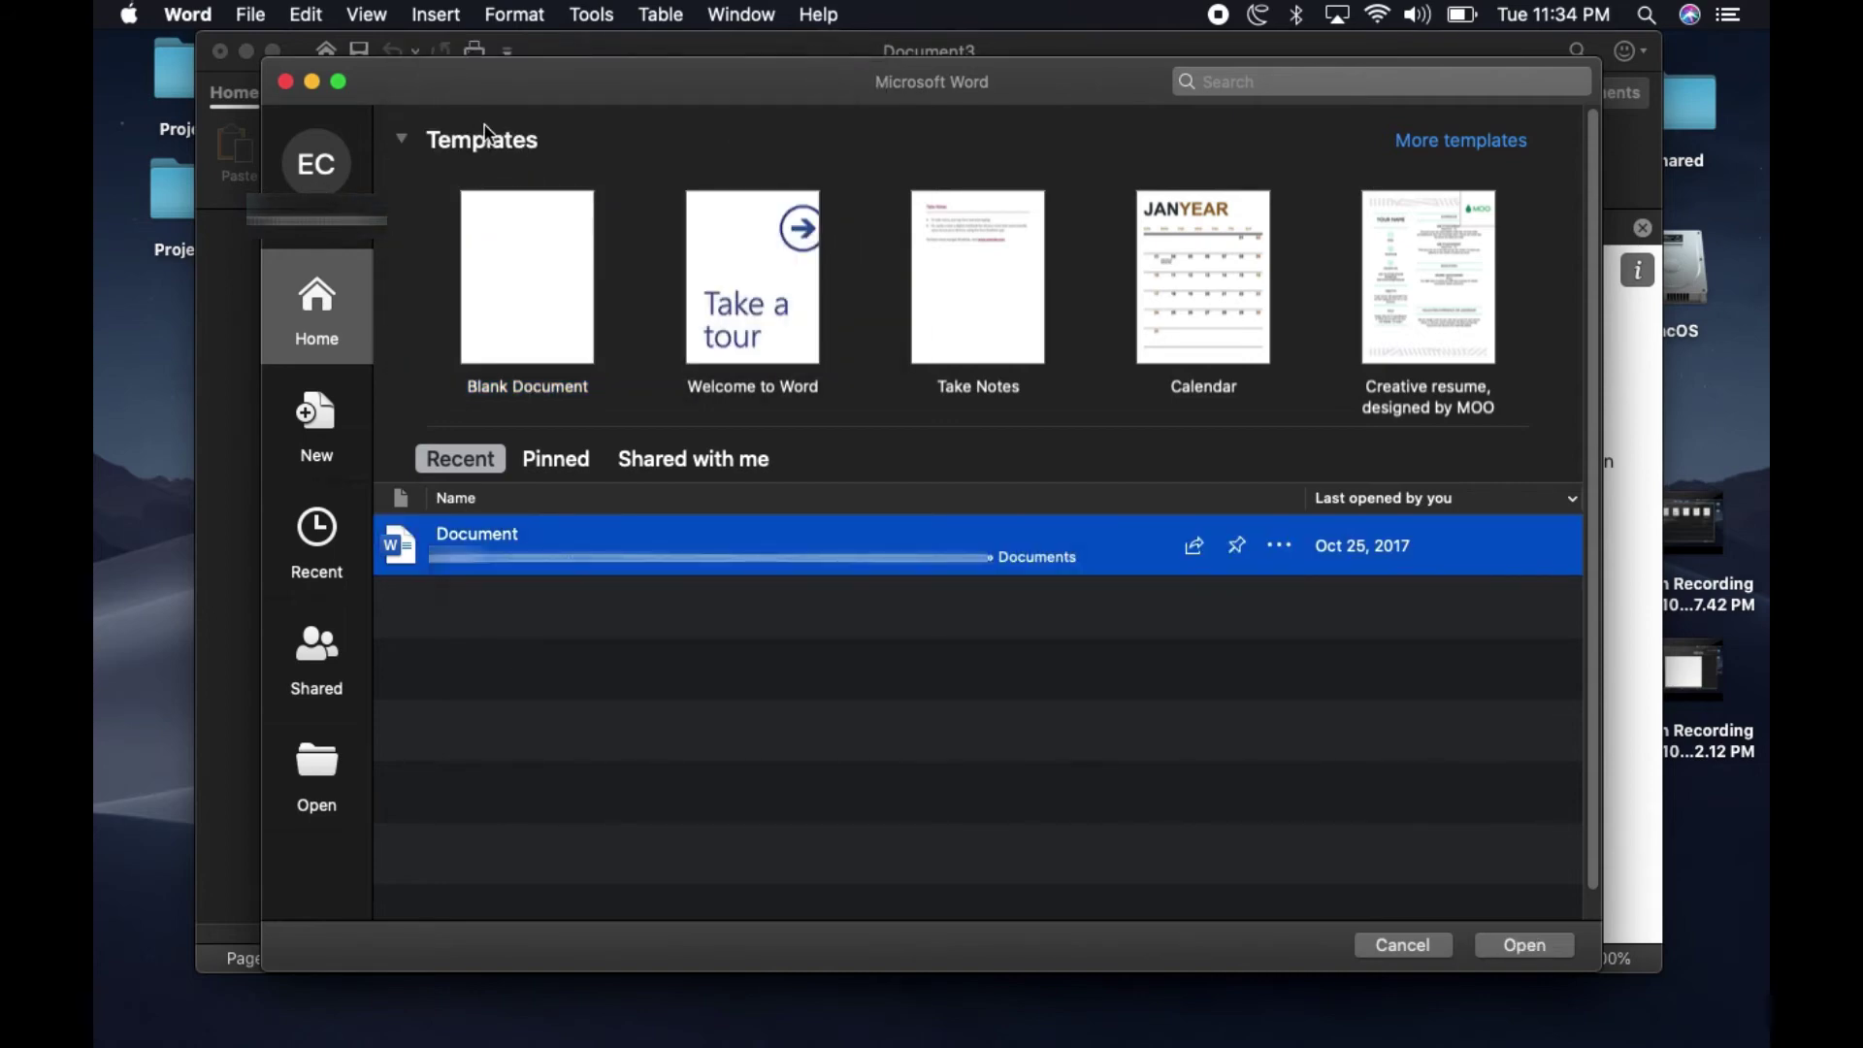
left_click(285, 81)
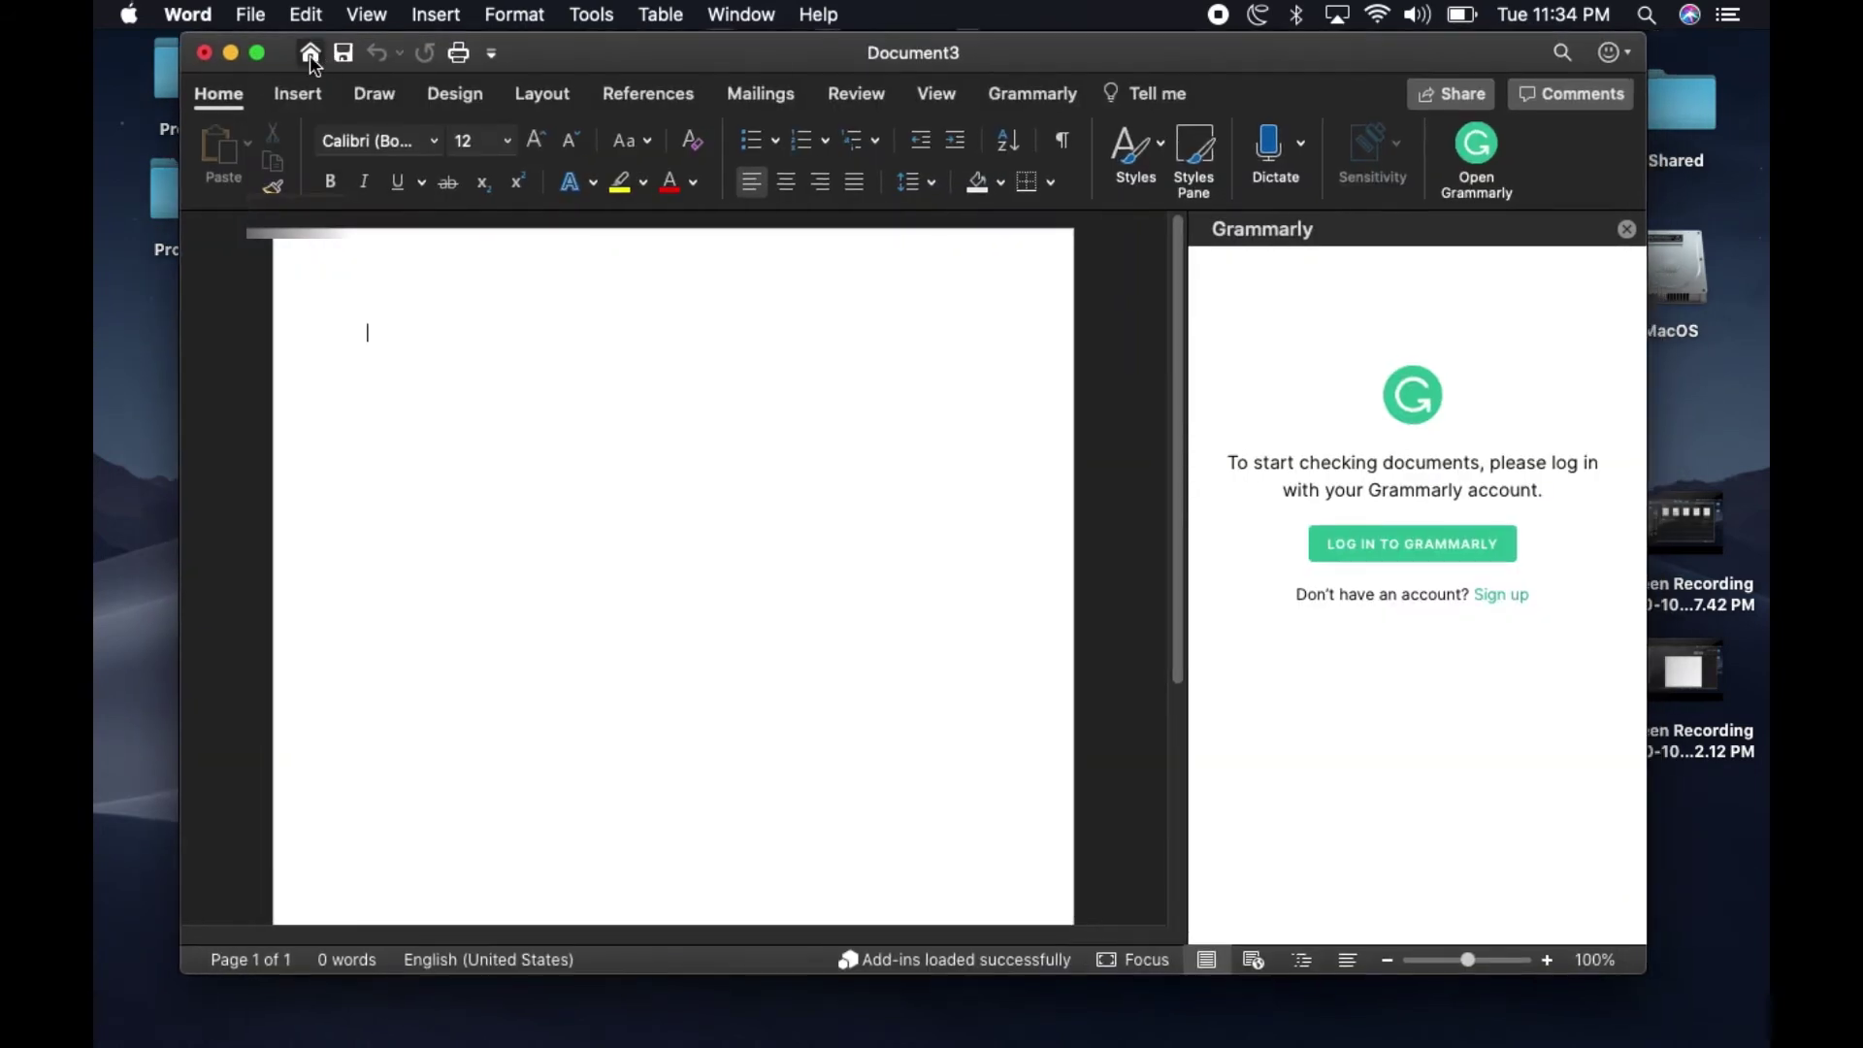
left_click(311, 56)
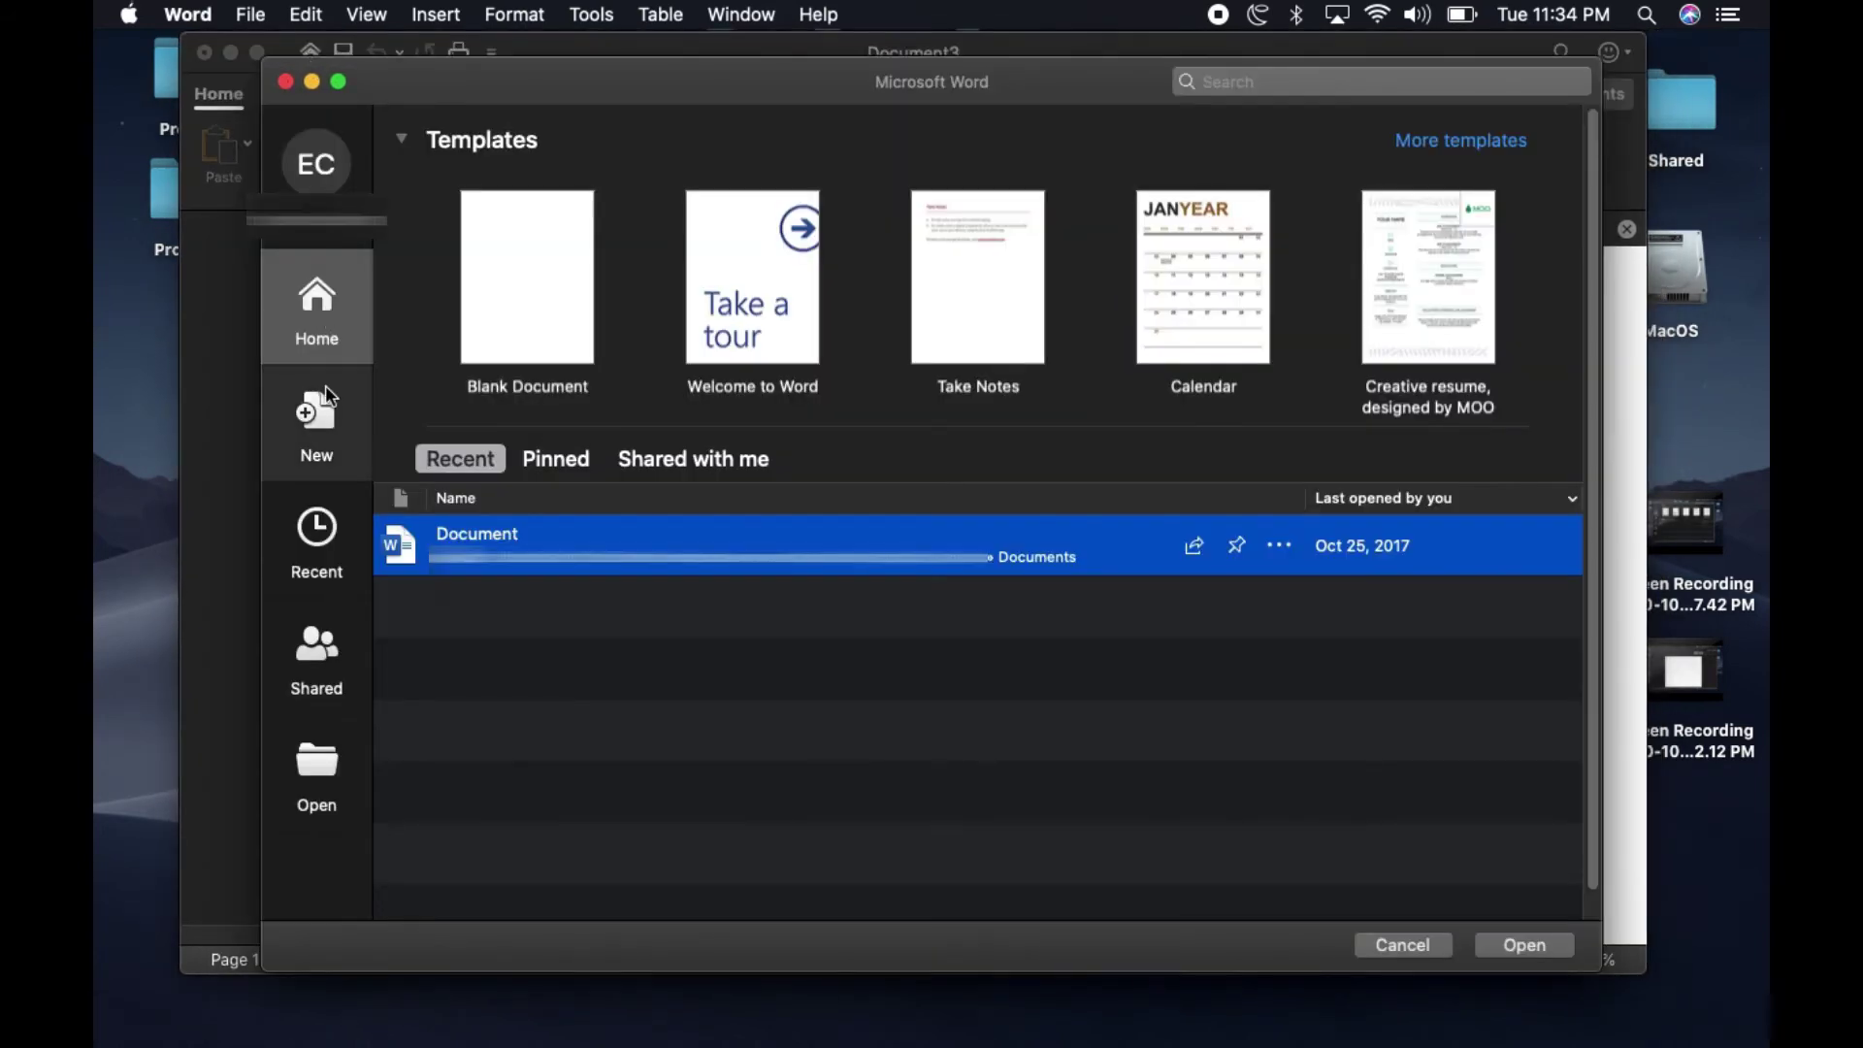
- Sign out of the Microsoft account and create a new blank document, Document4
left_click(306, 184)
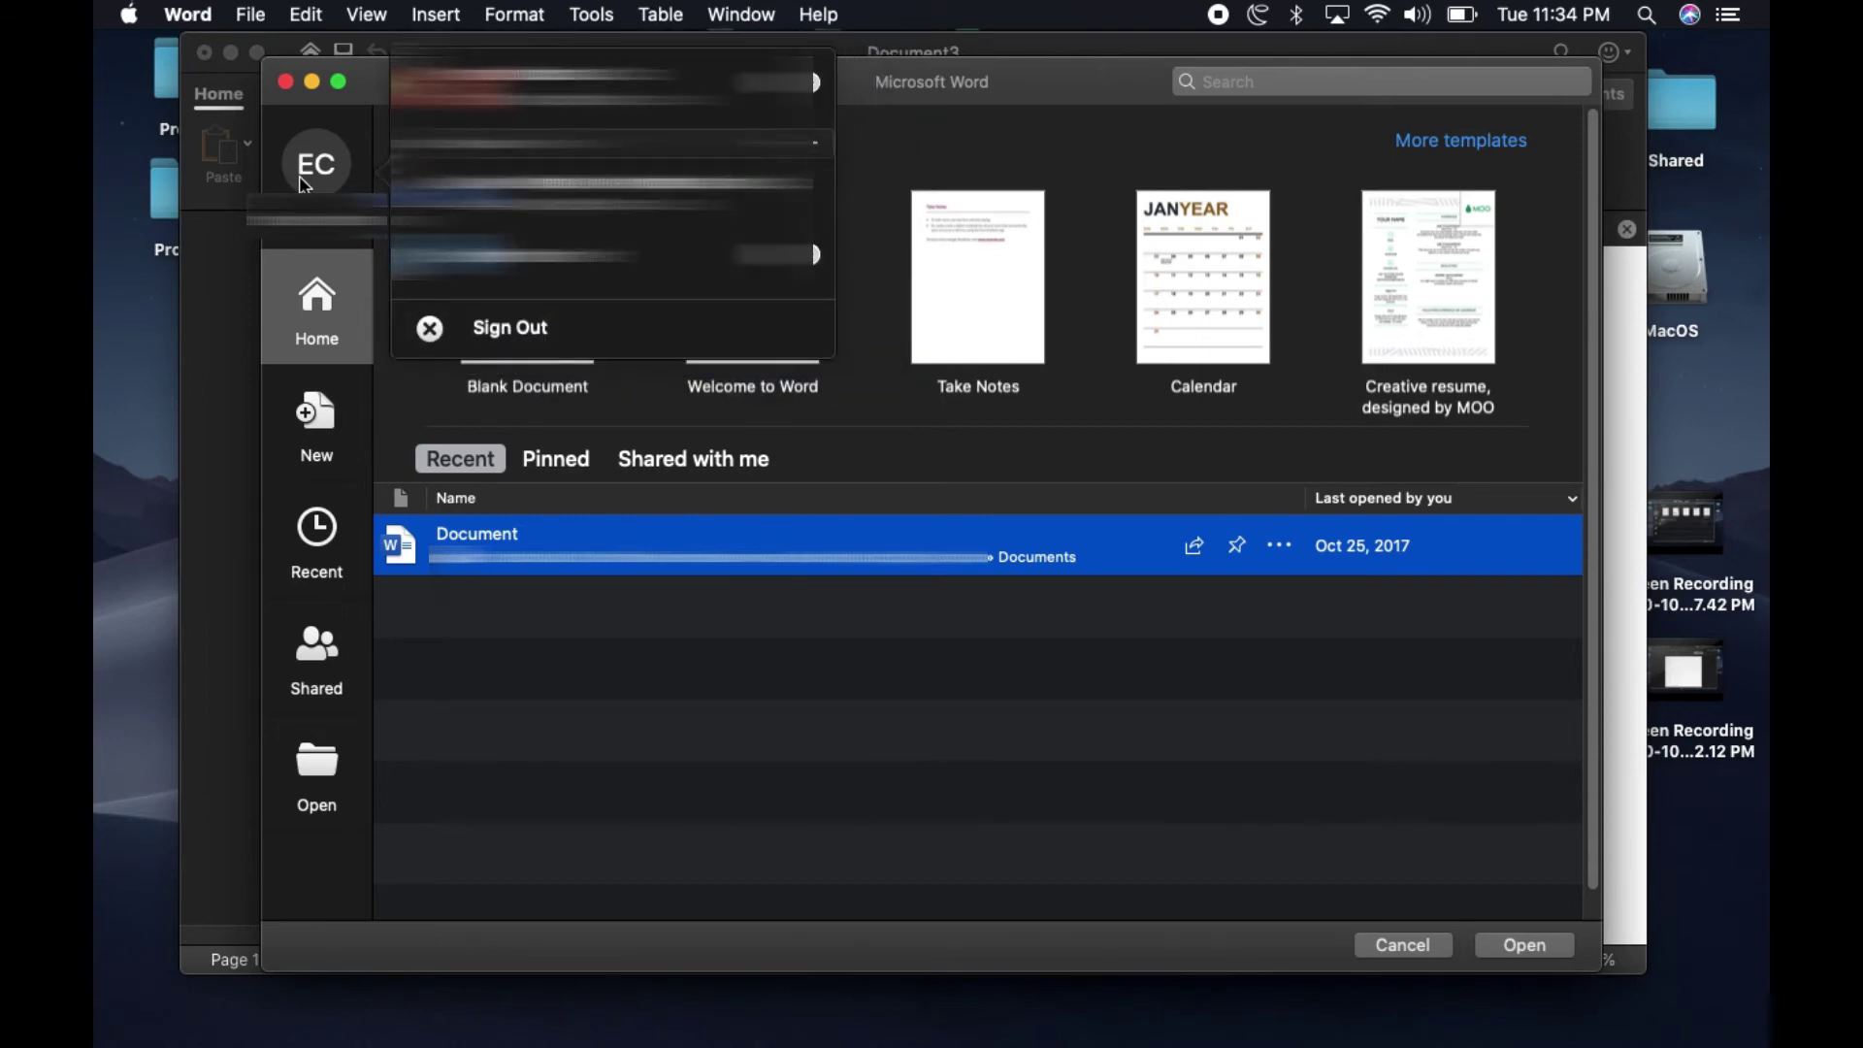
left_click(462, 341)
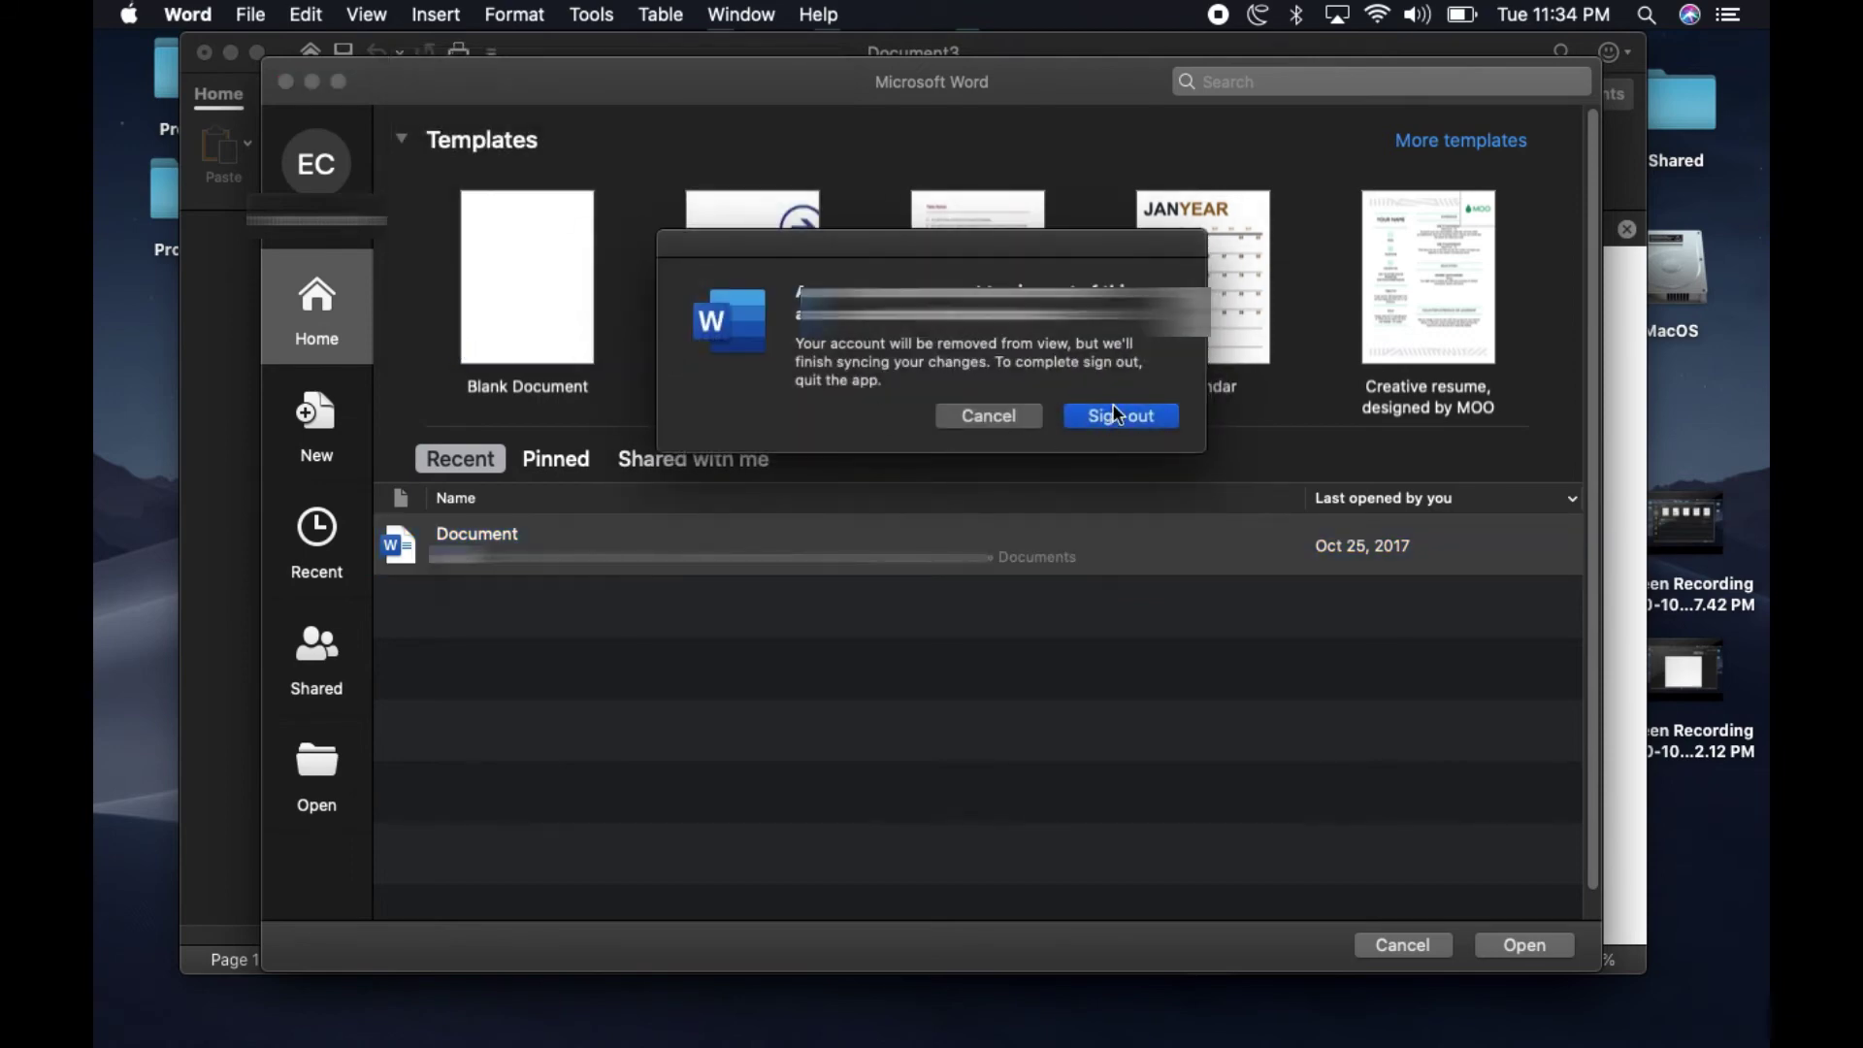
left_click(1117, 415)
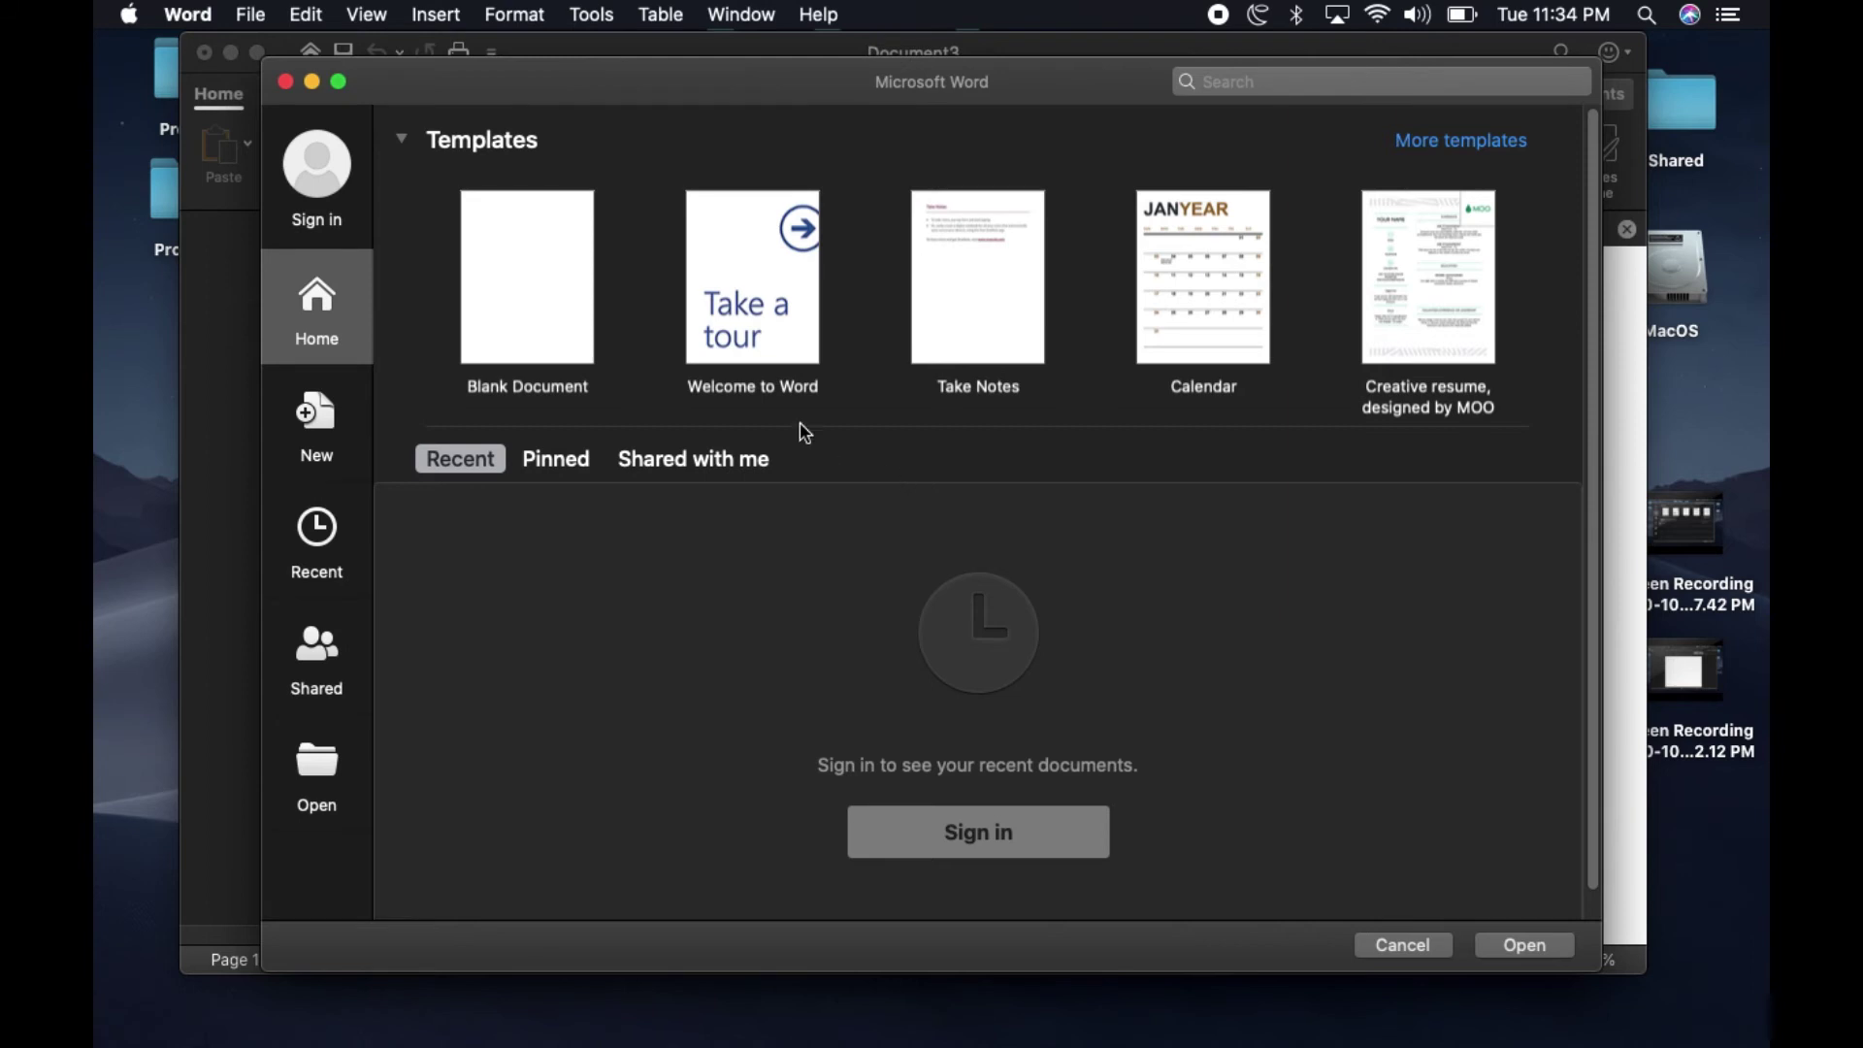
left_click(549, 291)
double_click(547, 282)
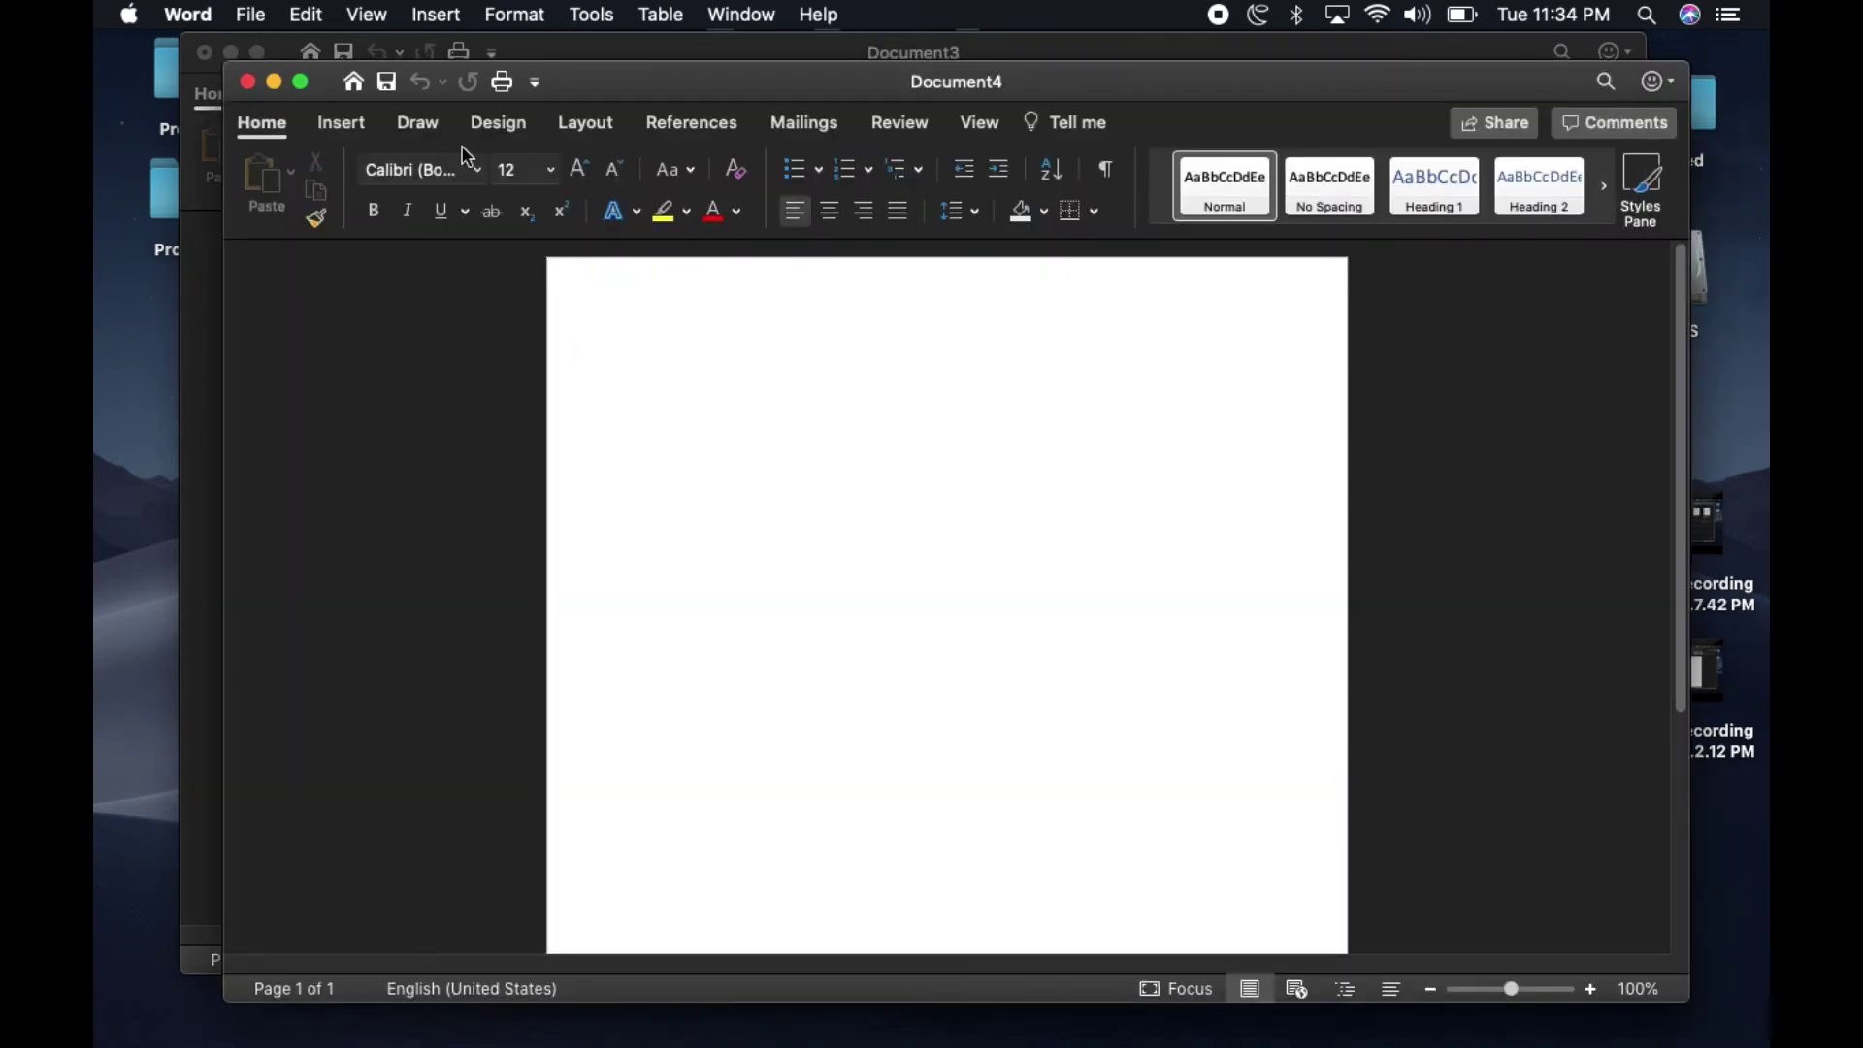
- Open the Office add-in store from Insert > Add-ins in Document4
left_click(341, 123)
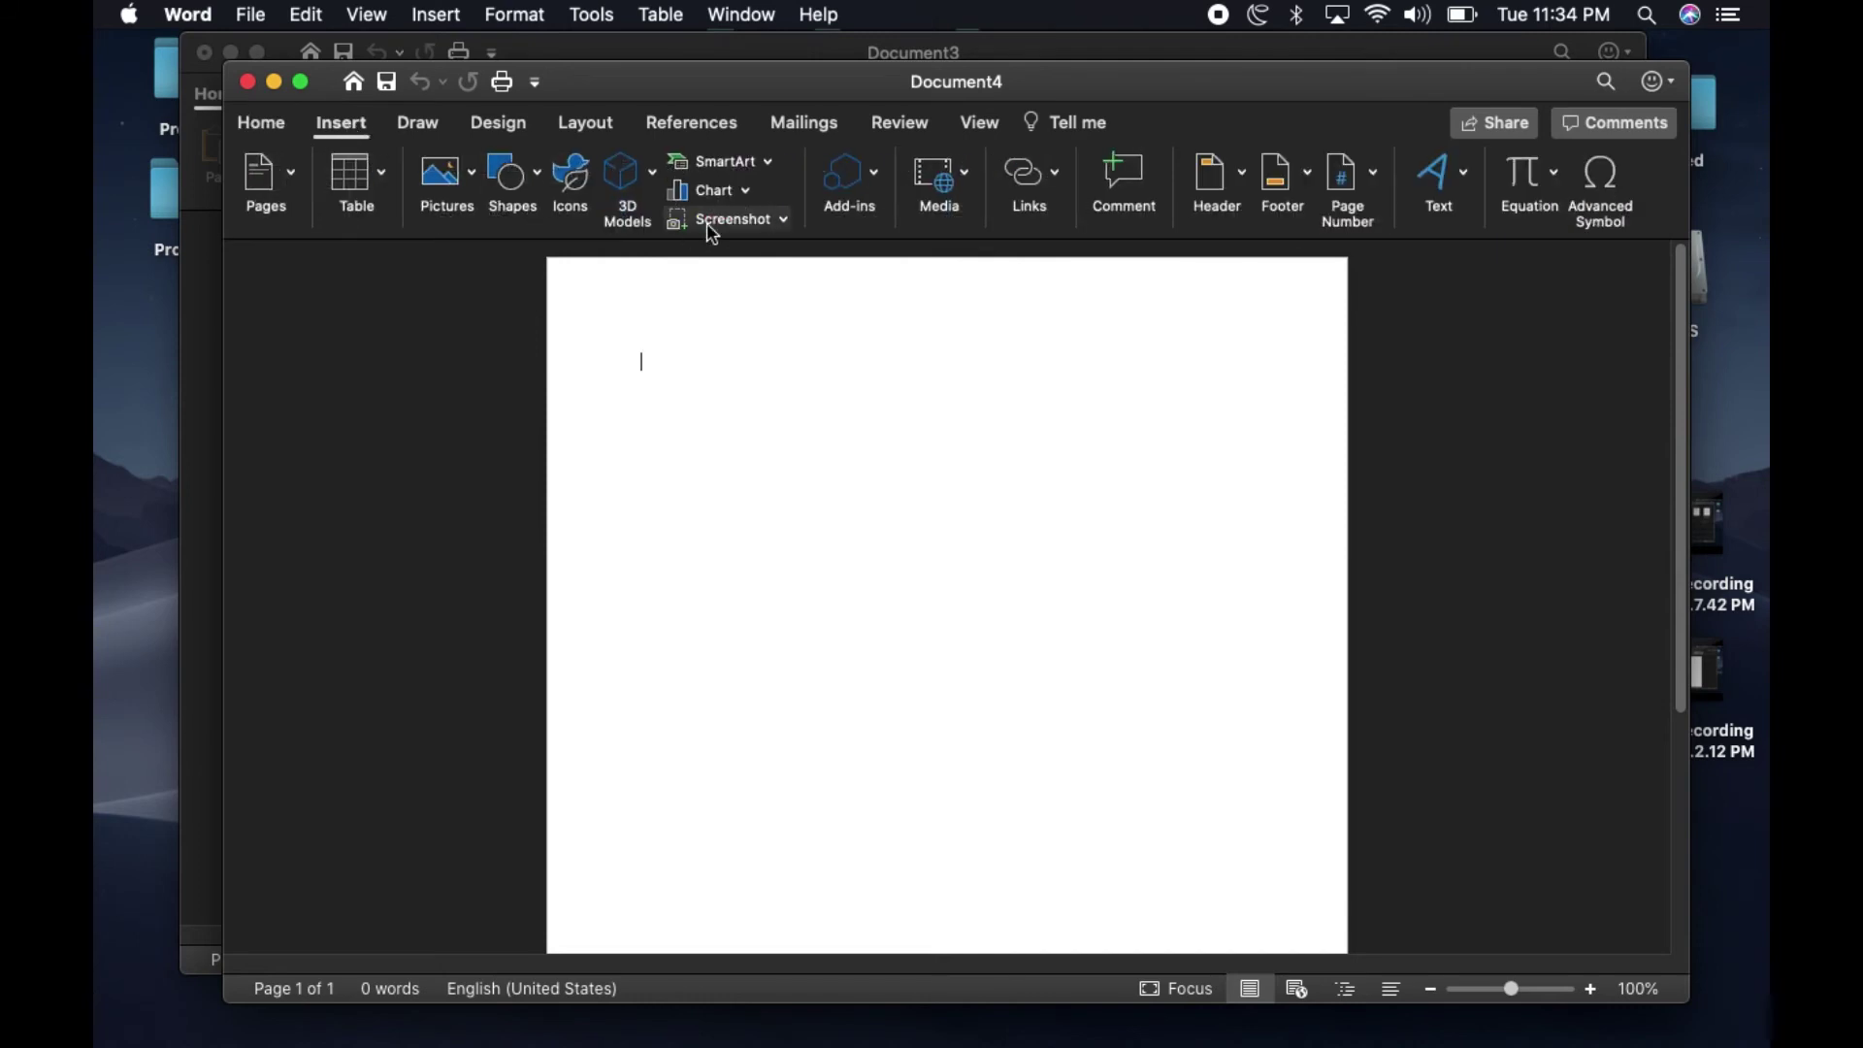
left_click(884, 182)
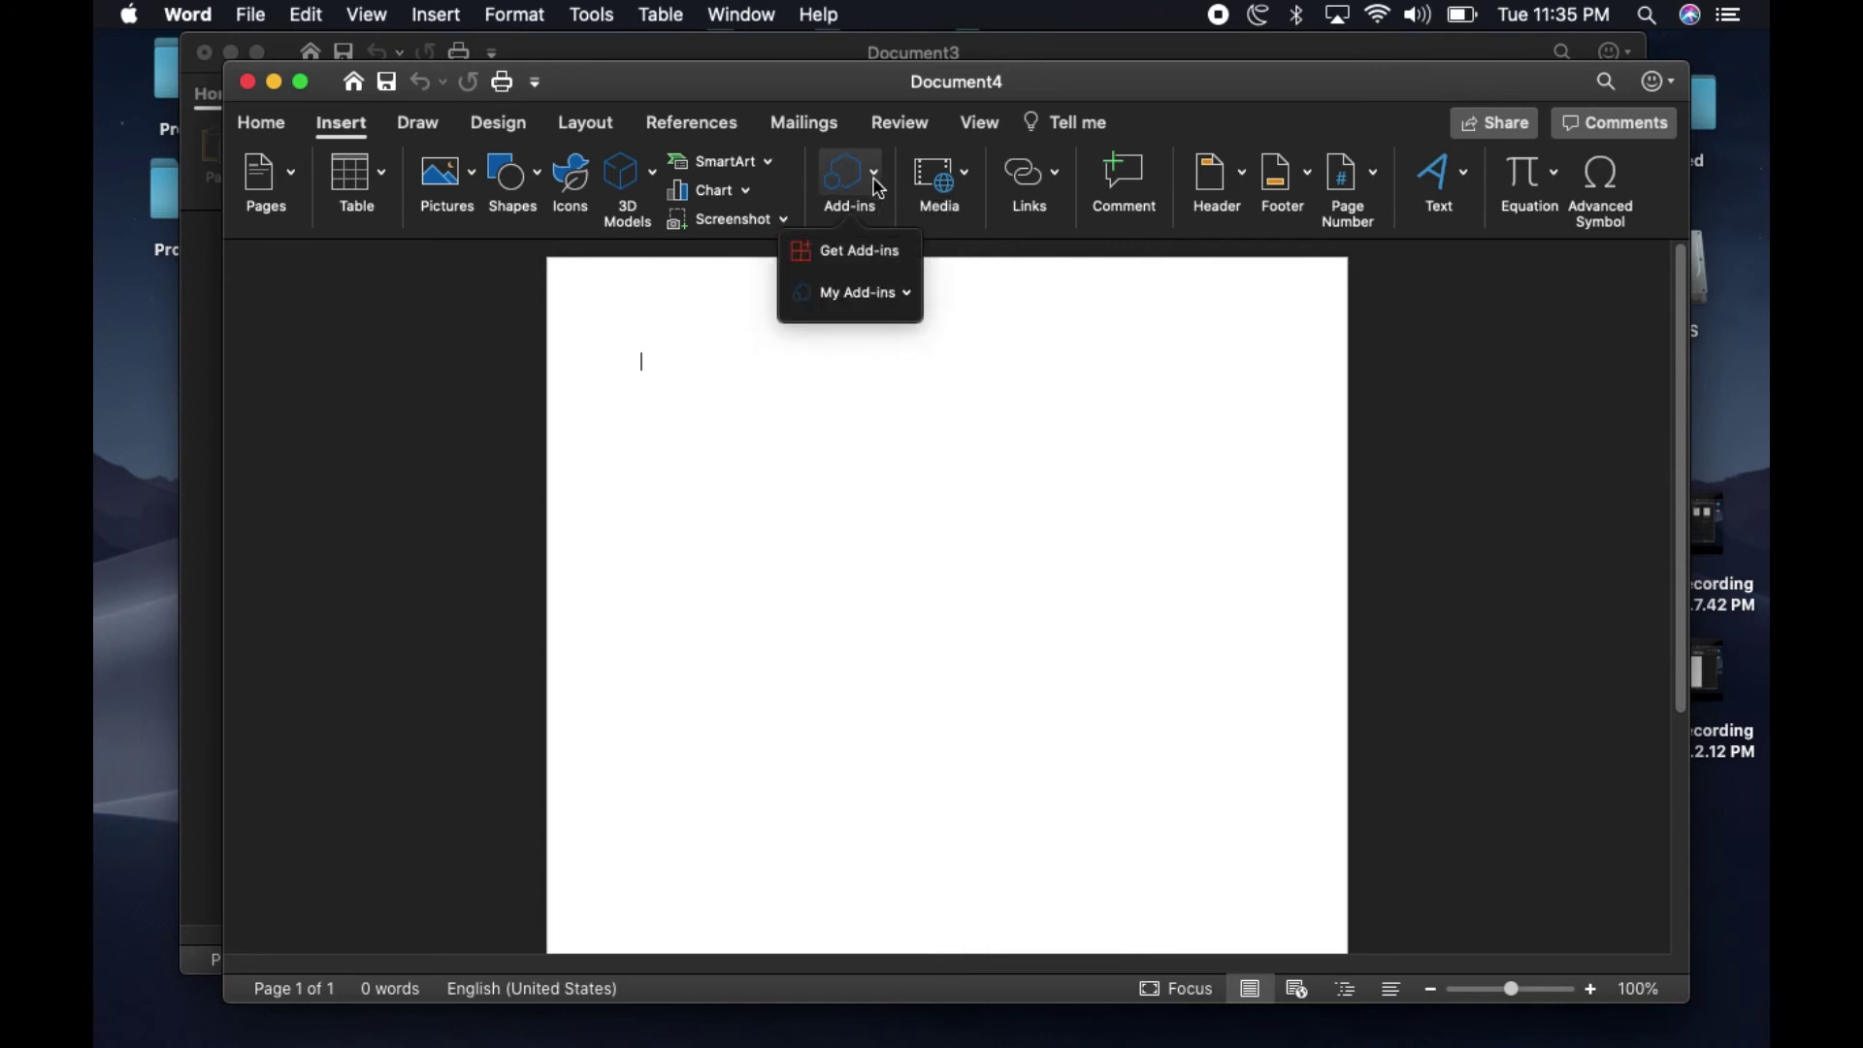
left_click(860, 253)
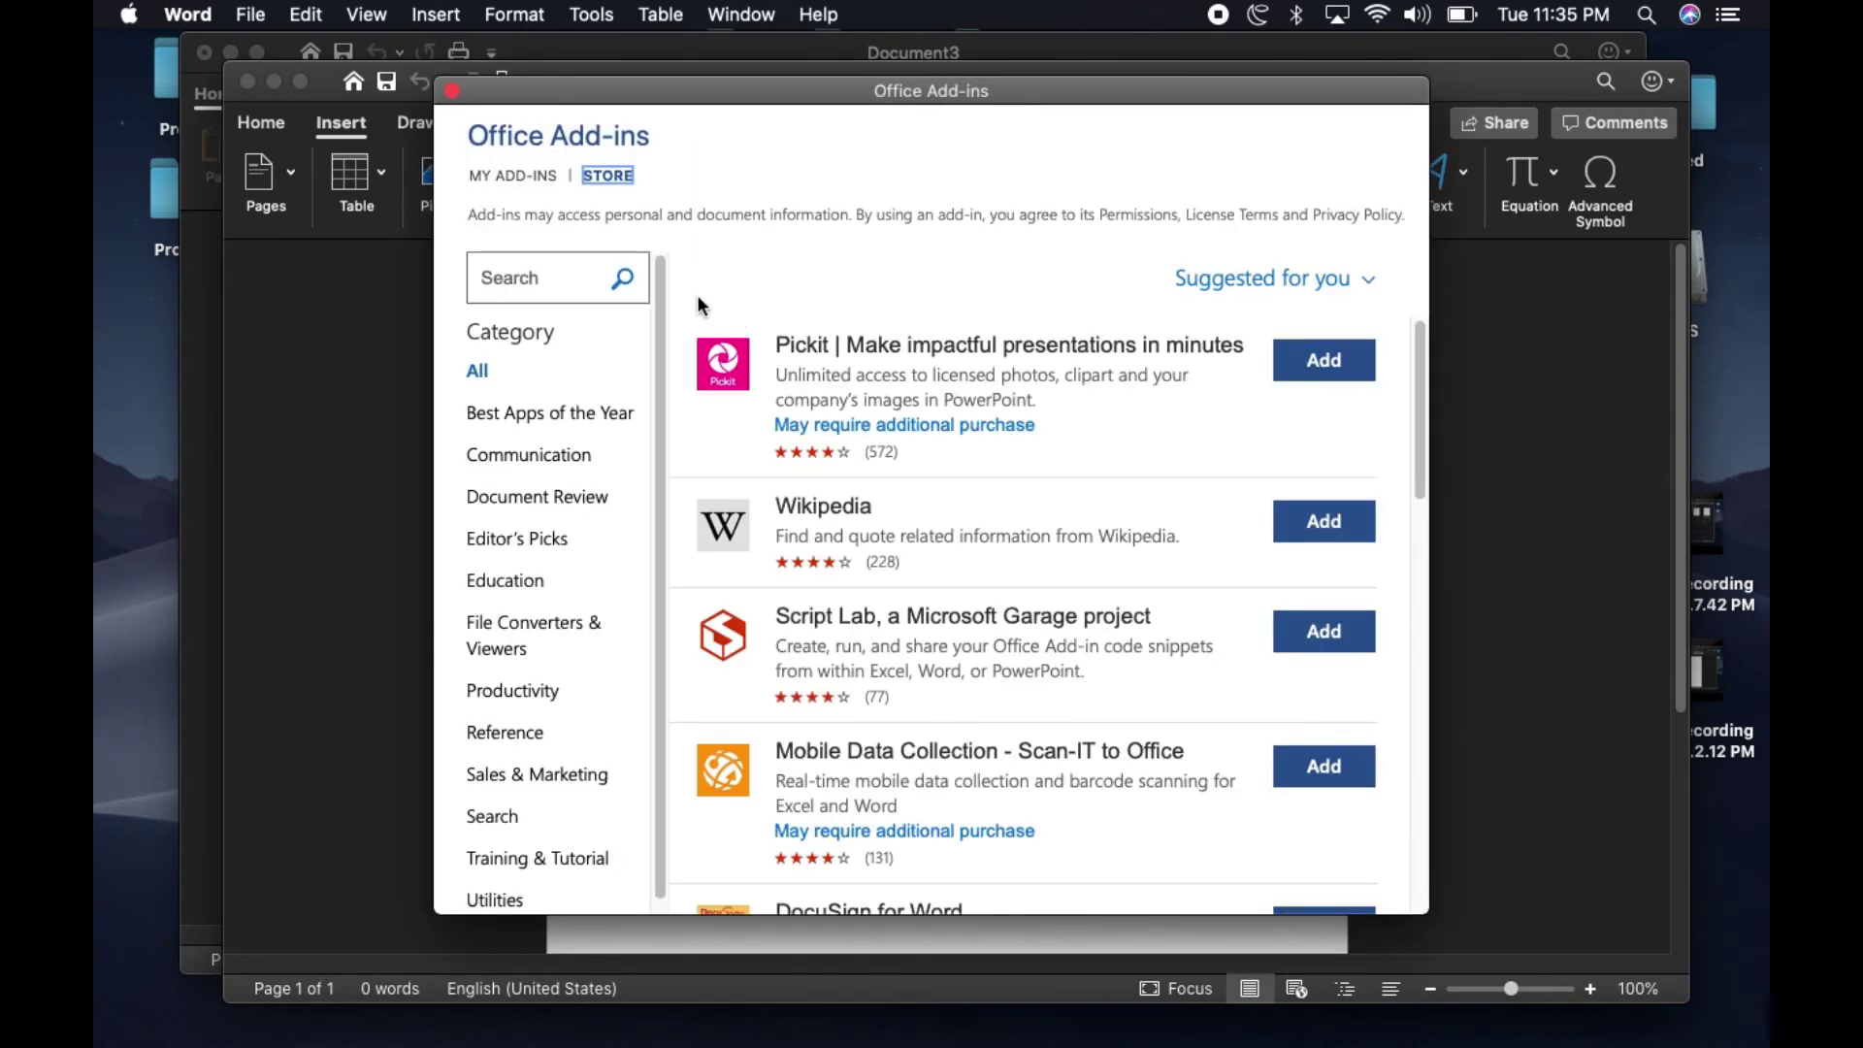
- Search 'grammarly', add Grammarly for Microsoft Word with its terms accepted, and dismiss its notice
left_click(540, 284)
type("grammarly")
key("Return")
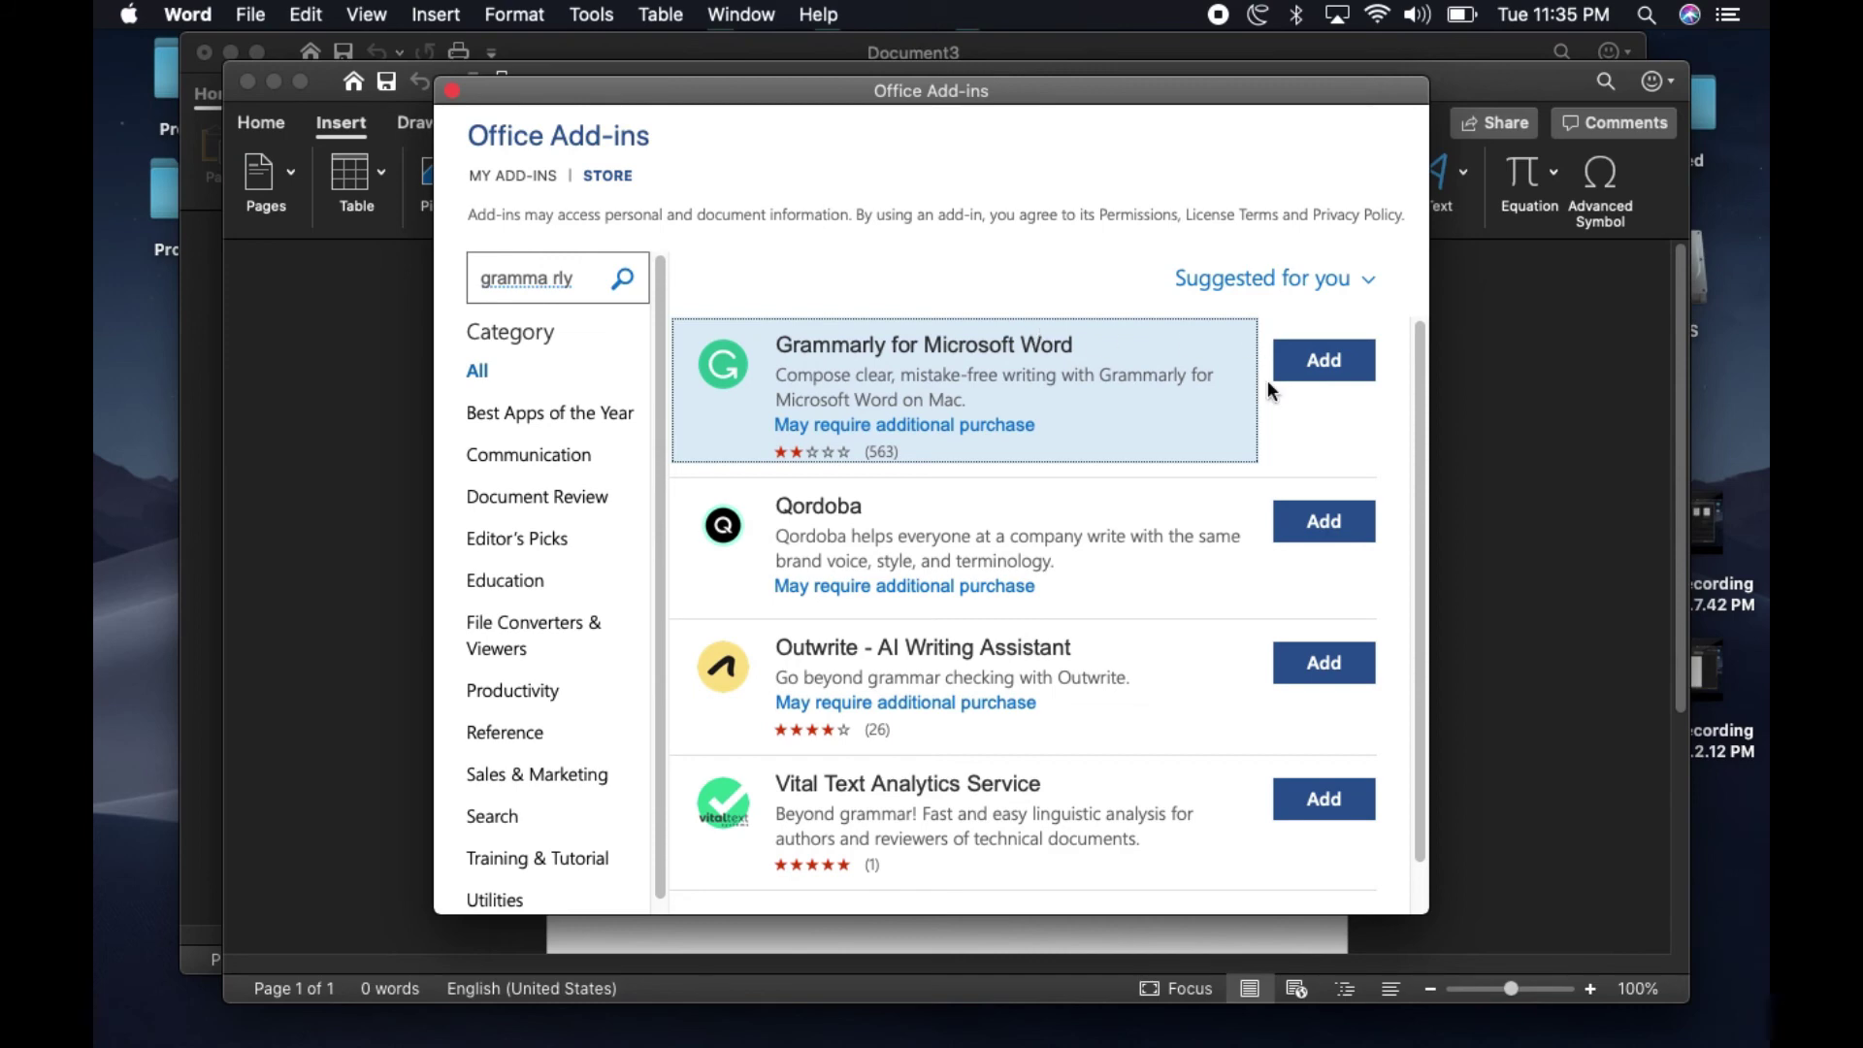
left_click(1305, 364)
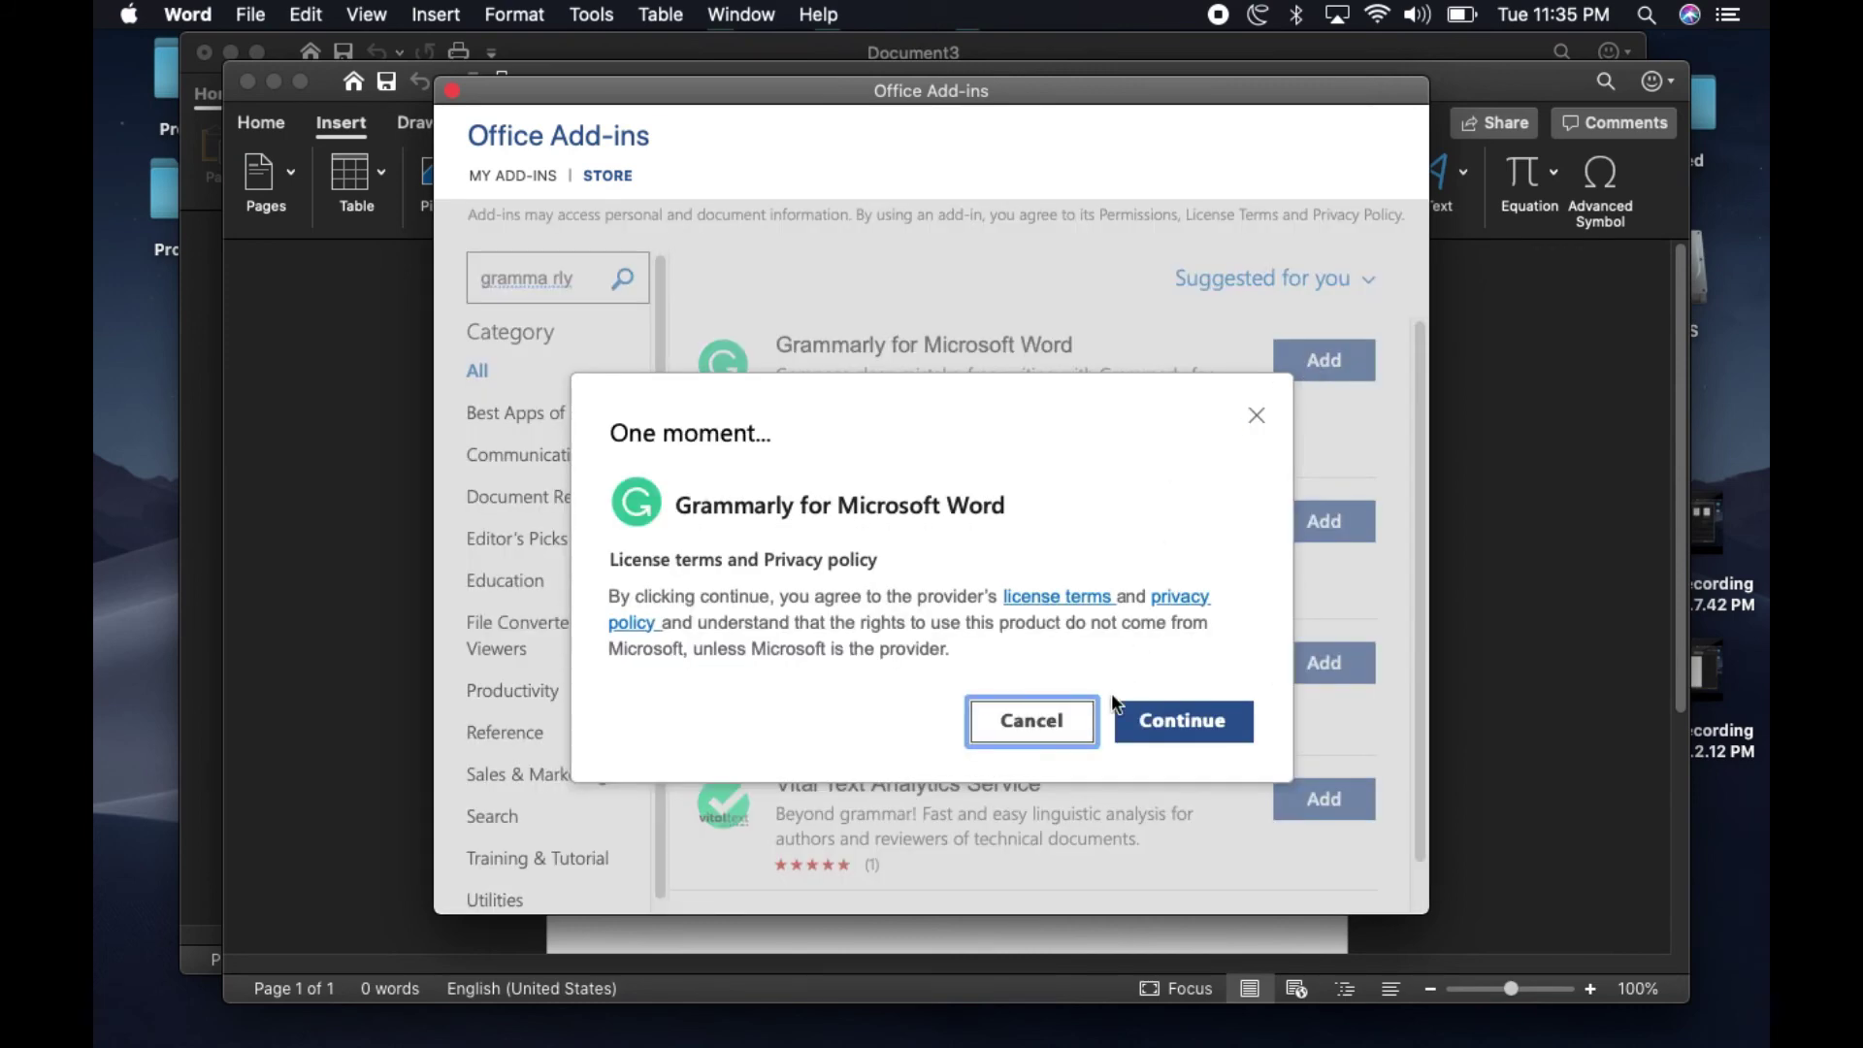
left_click(1150, 719)
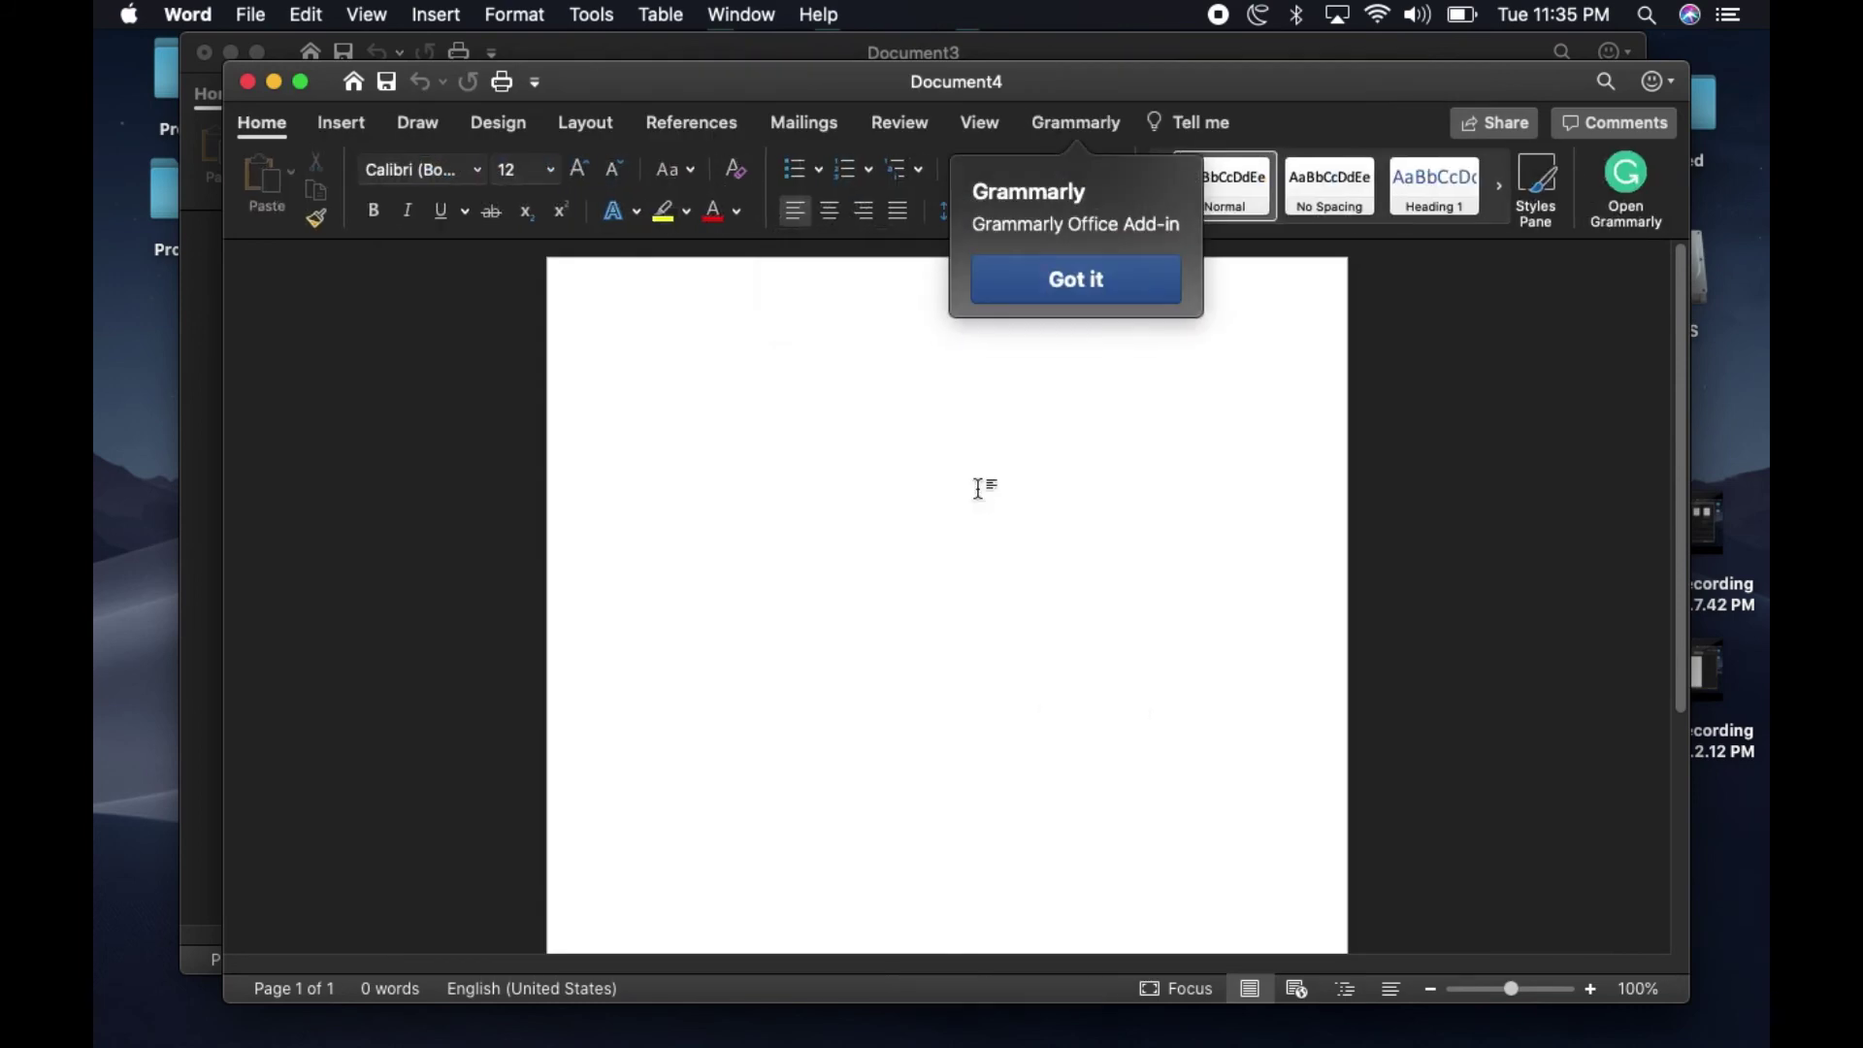
left_click(1059, 276)
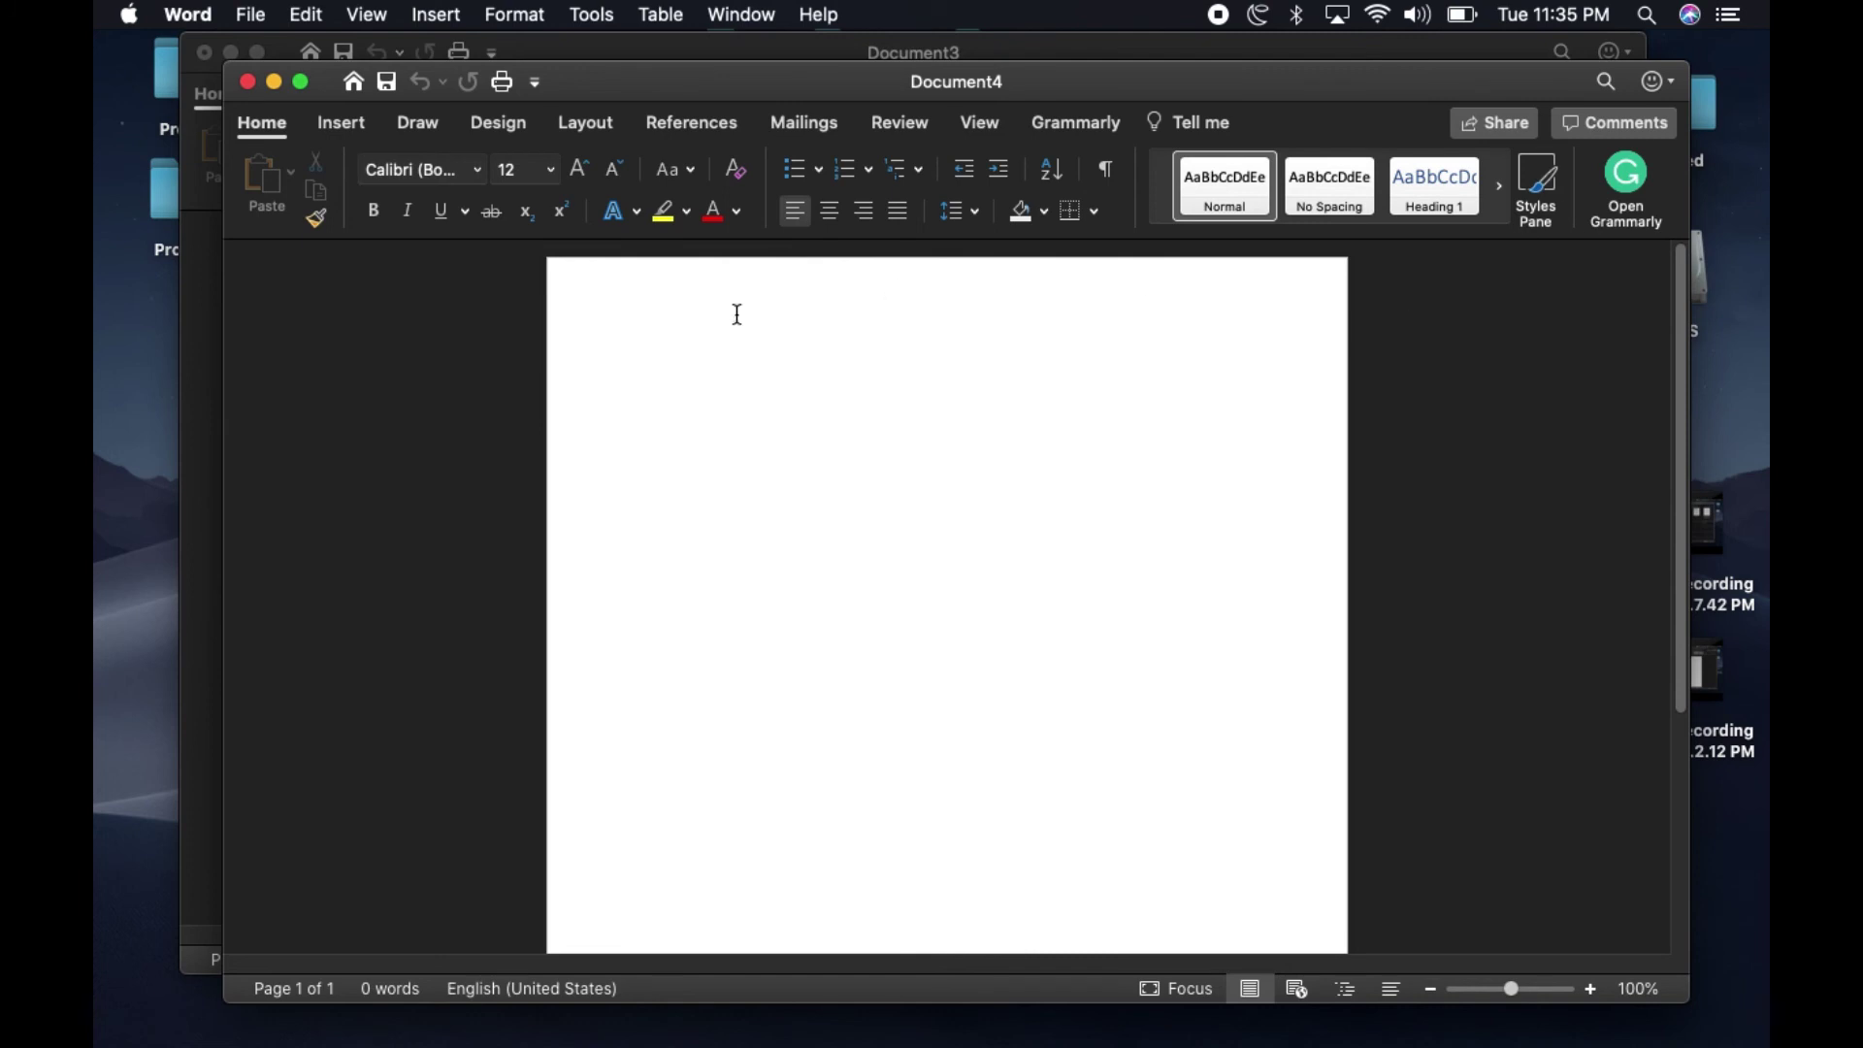
- Return to the templates gallery and start signing back into a Microsoft account
left_click(640, 359)
left_click(355, 80)
key("Return")
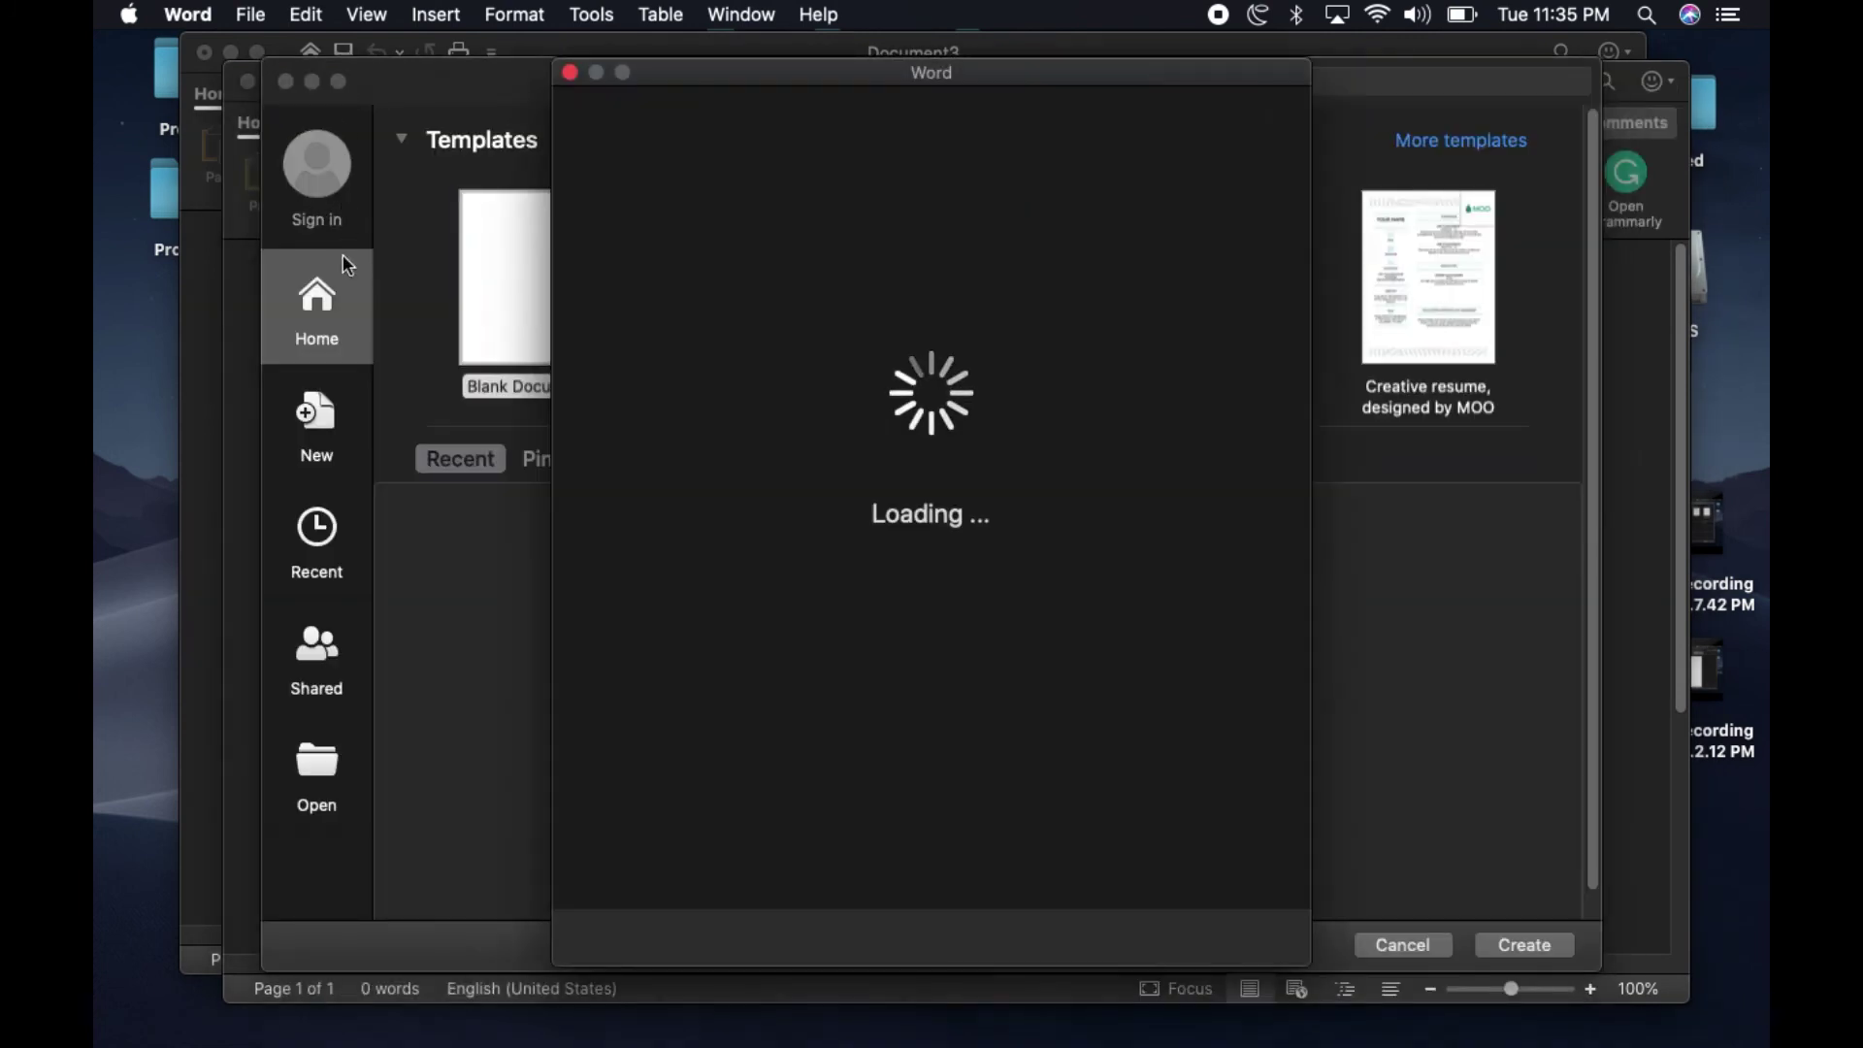